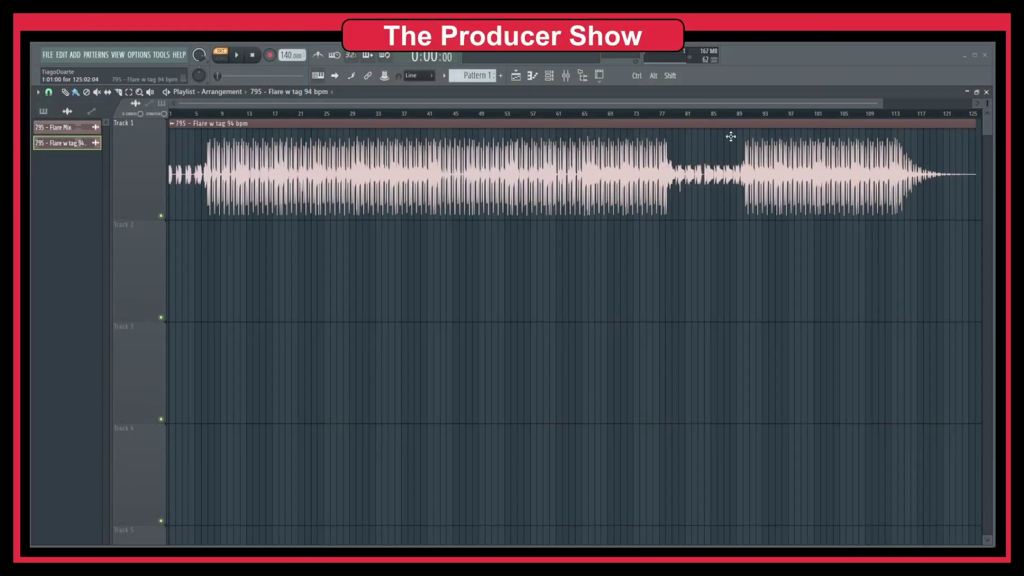
Step: Audition the beat in the playlist from bar 90, where the drums come in
scroll(731, 137, "up", 6)
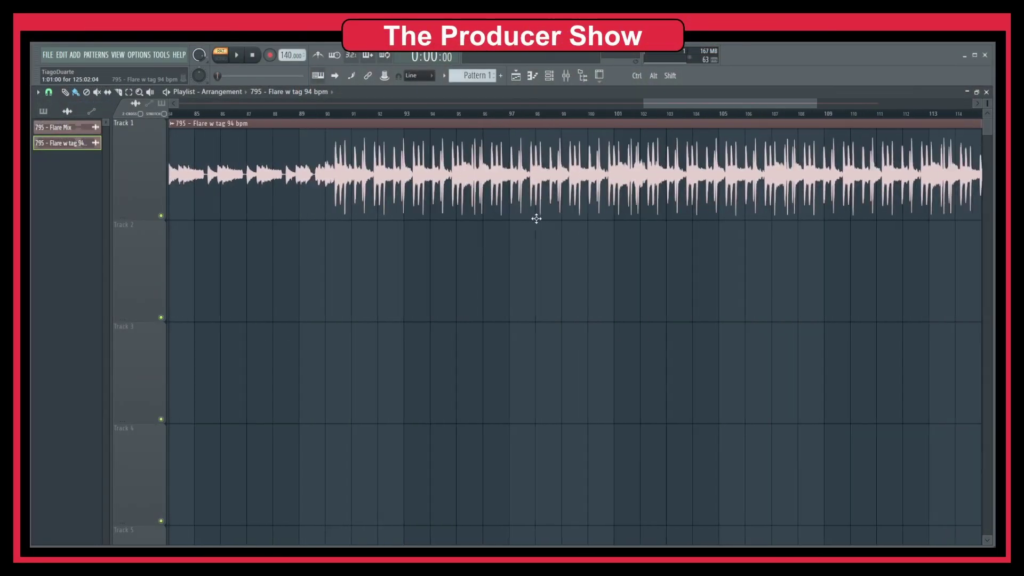
left_click(321, 114)
key("space")
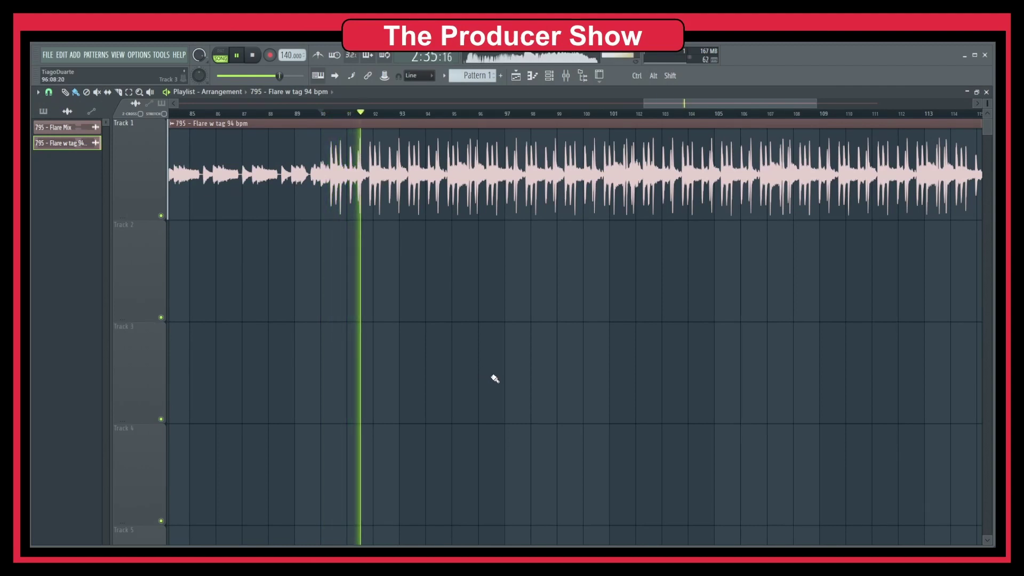
key("space")
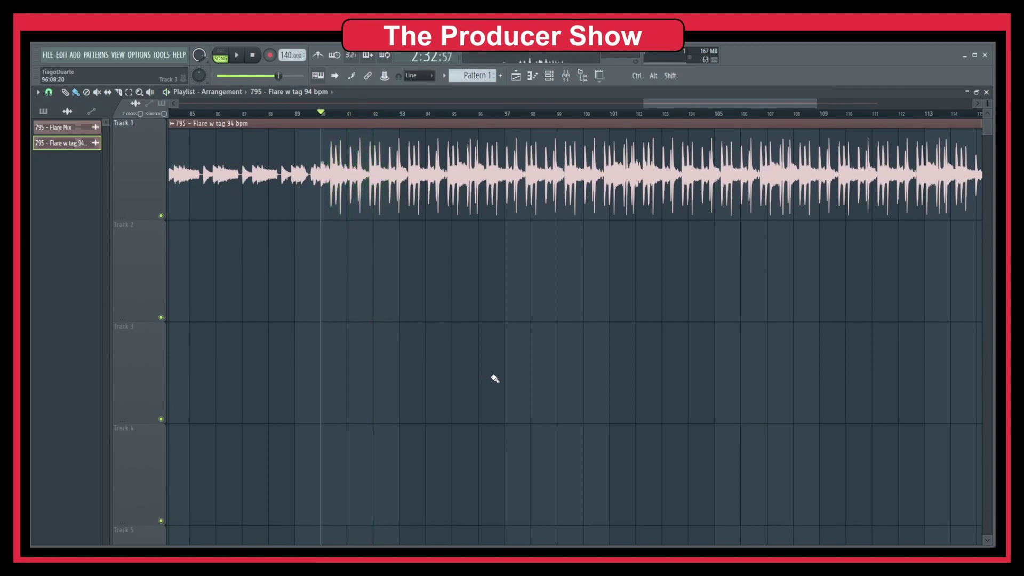
Step: Close the playlist, lower the 795 - Flare w tag 94 bpm channel's volume to 49%, and audition the result
left_click(985, 93)
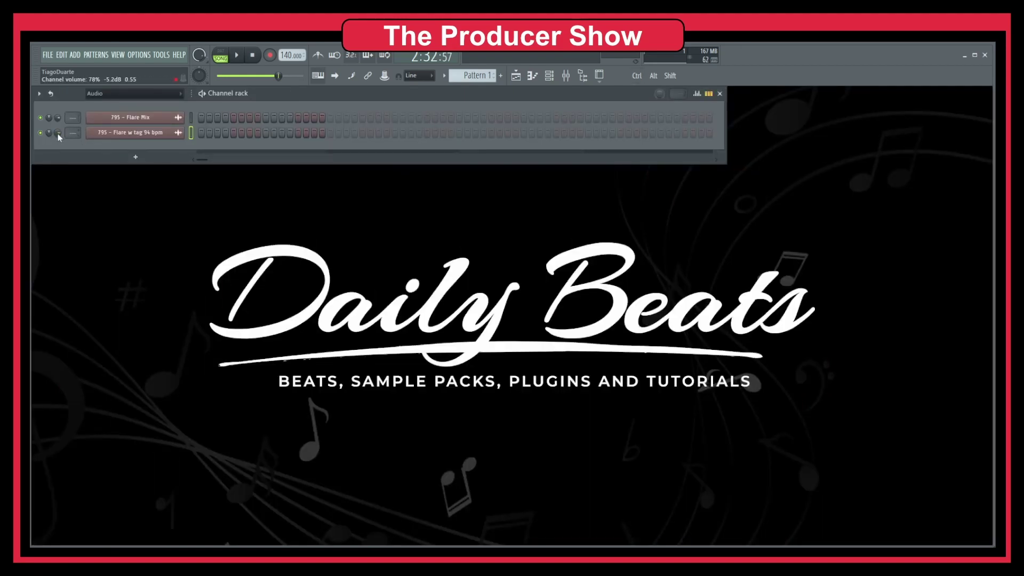
key("space")
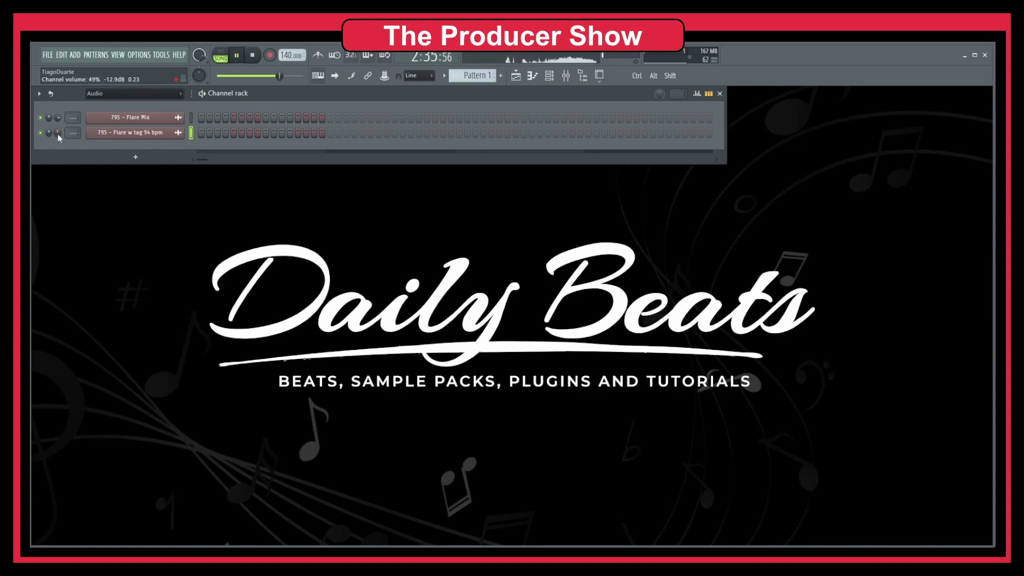
key("space")
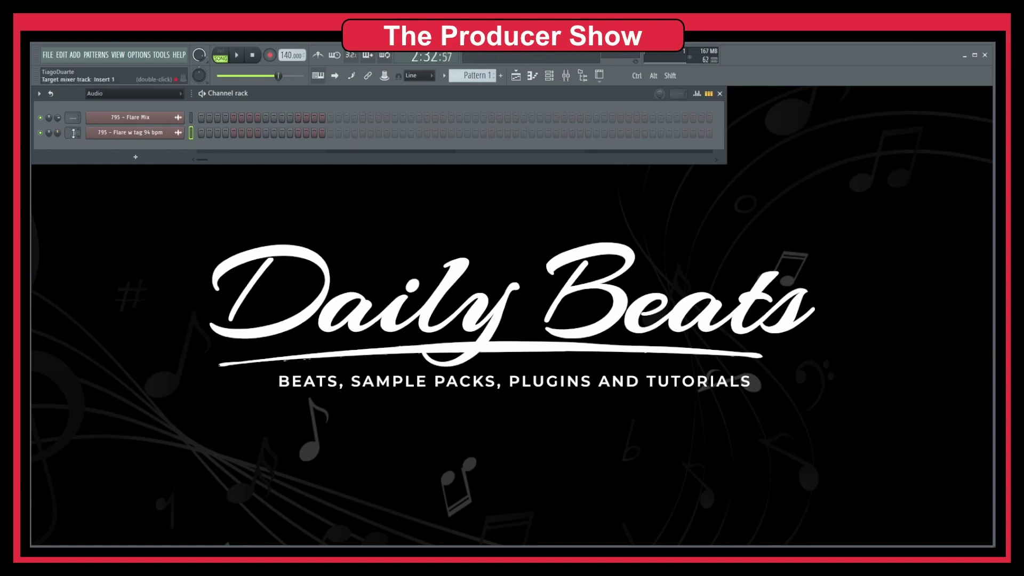
Step: Route the 795 - Flare w tag 94 bpm channel to mixer Insert 1 and load iZotope Vinyl in its first effect slot
double_click(73, 133)
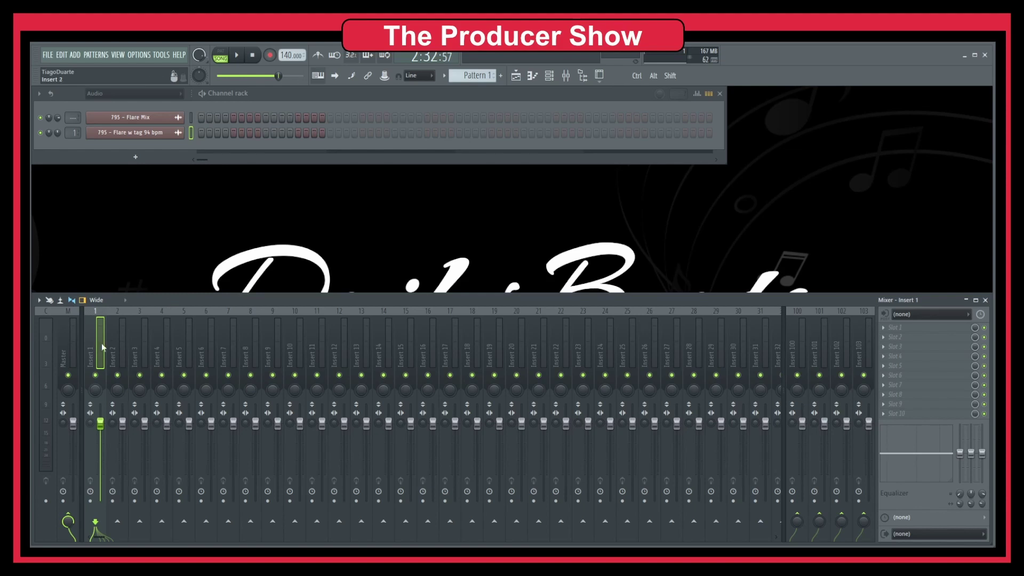
left_click(913, 330)
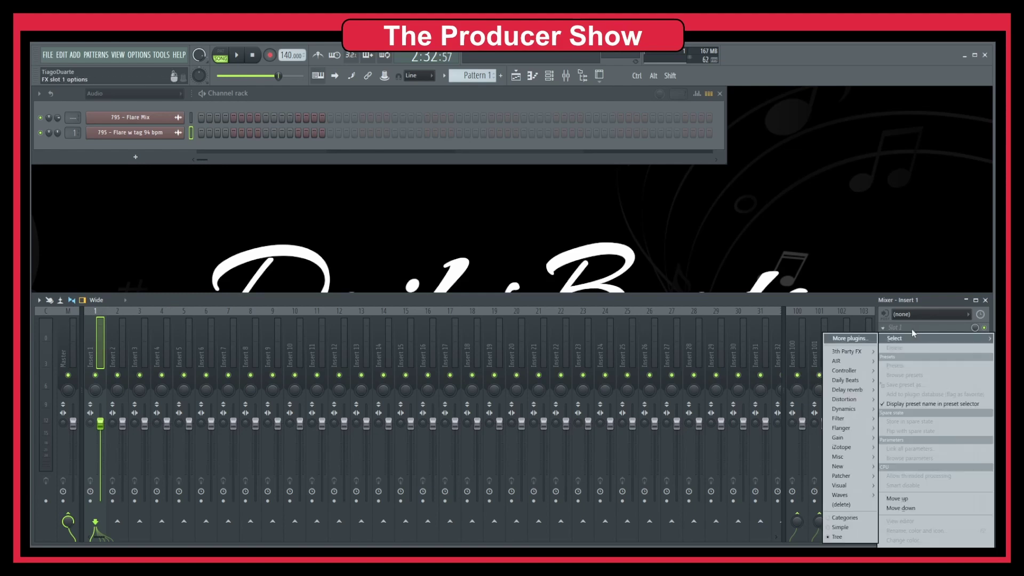
mouse_move(842, 441)
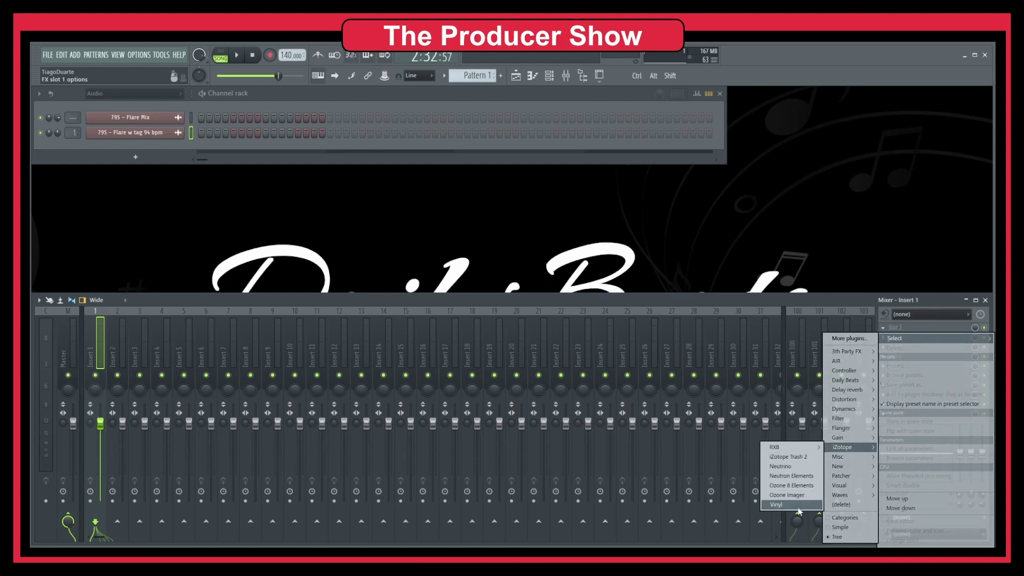
left_click(782, 505)
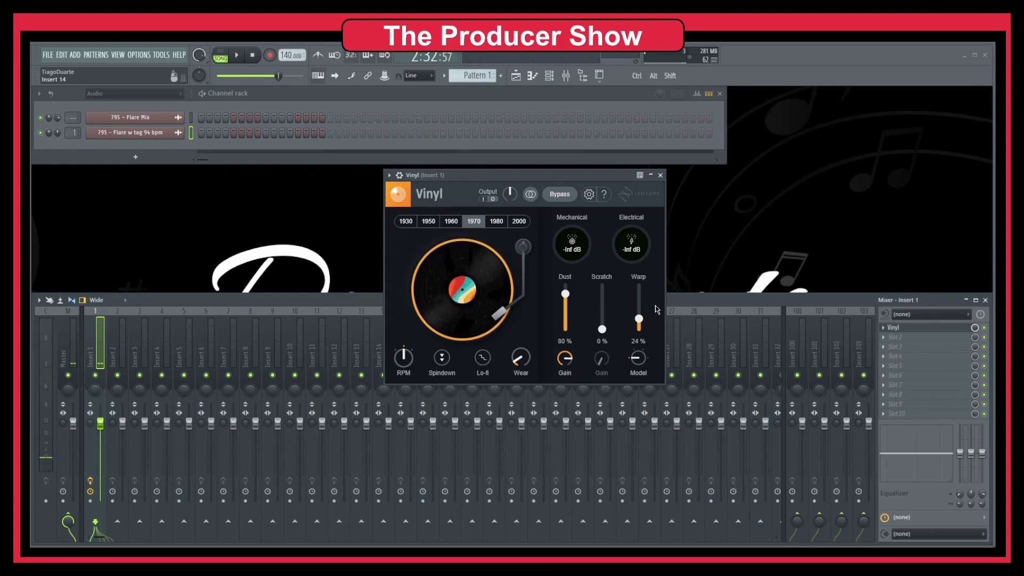
Step: Try Vinyl's 2000 year setting and audition the beat with it
left_click(519, 221)
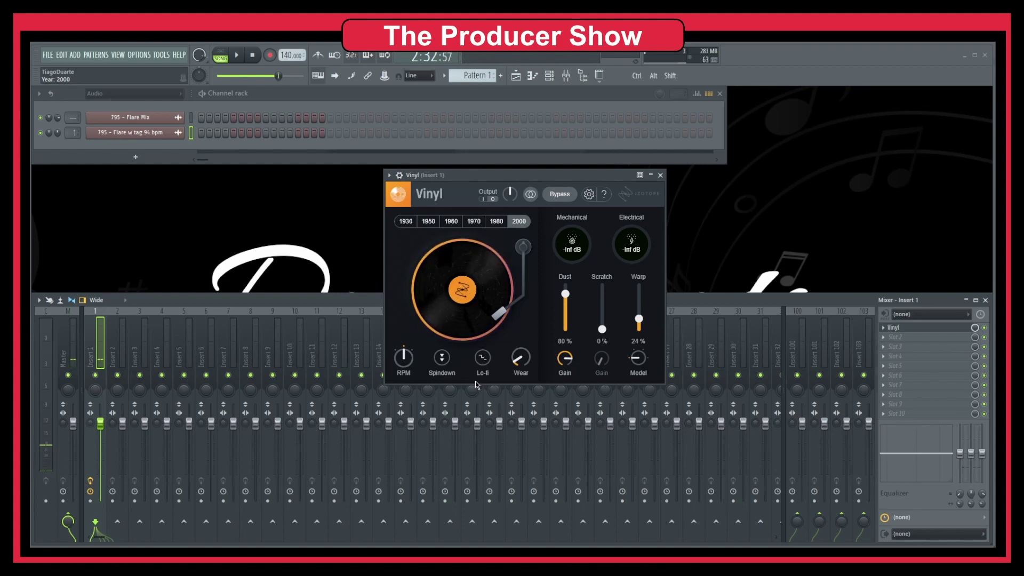
key("space")
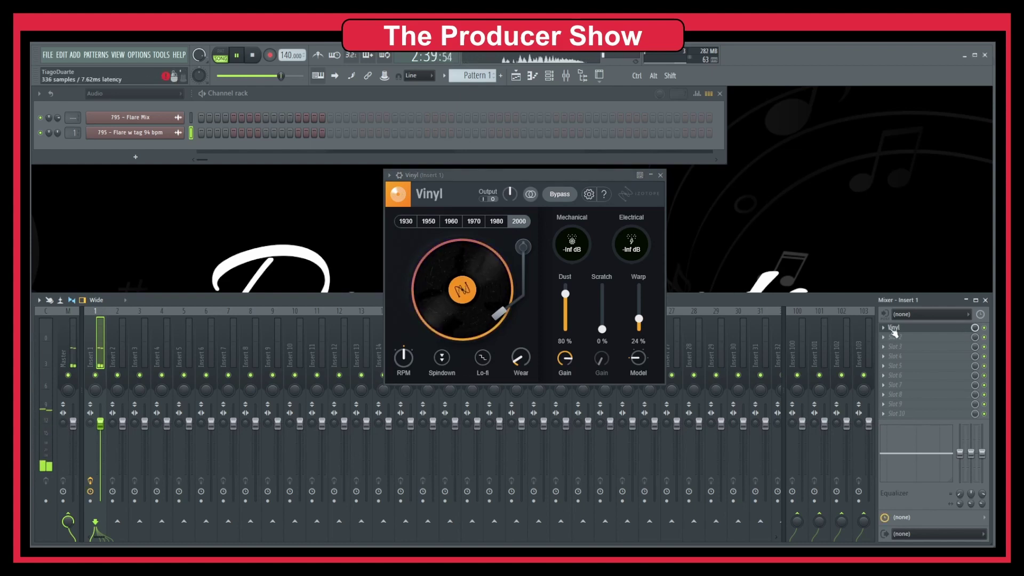
key("space")
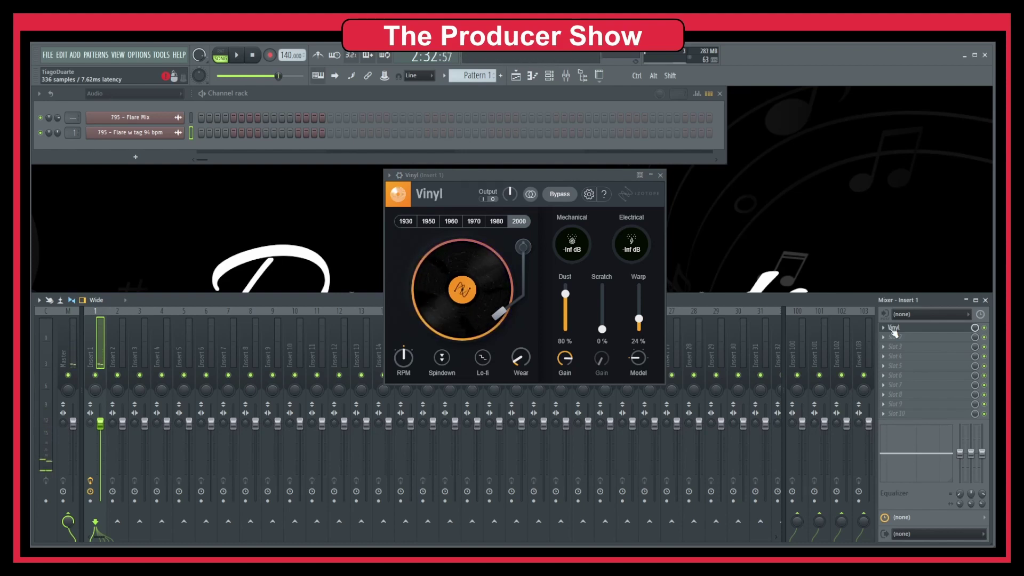
Step: Try Vinyl's 1930 year setting and audition the beat with it
left_click(405, 221)
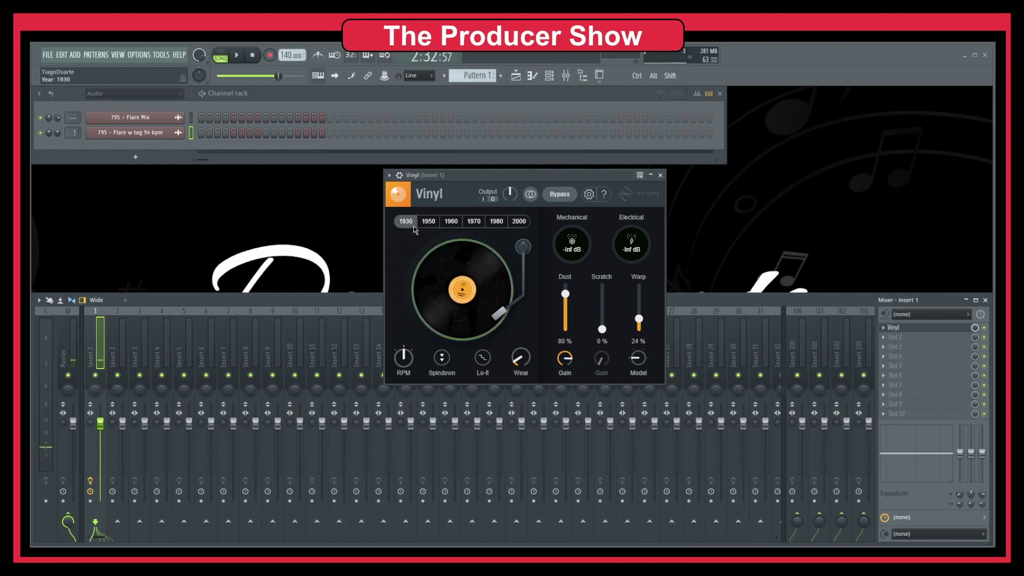
key("space")
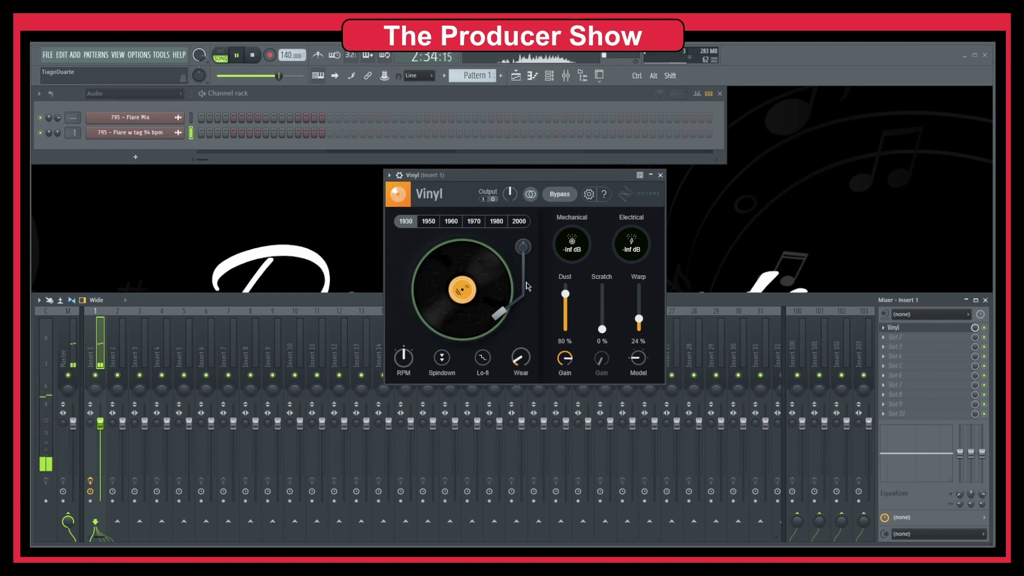
key("space")
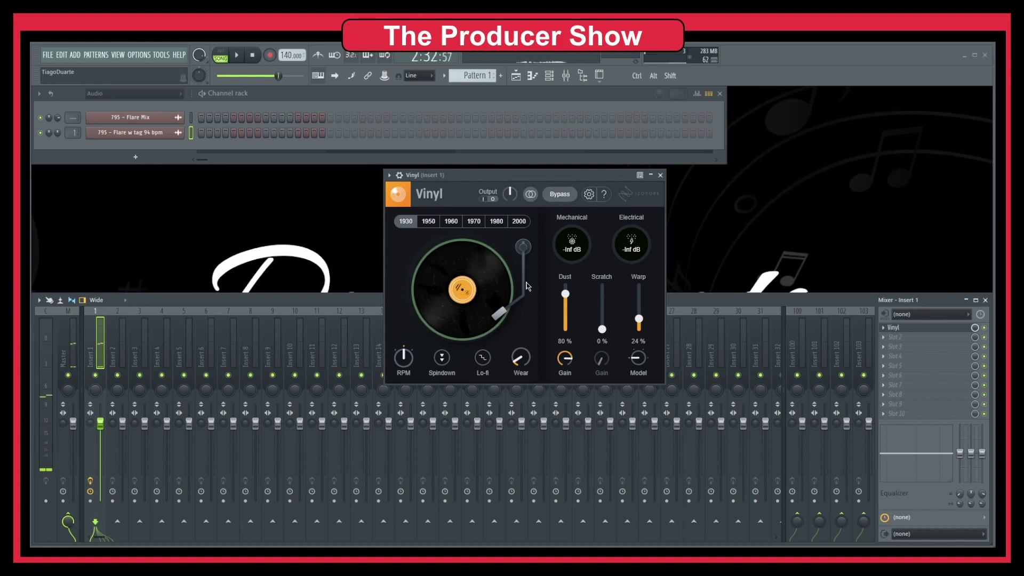
Step: Move the playlist's playback start to bar 91, then set Vinyl's year to 1980 and play the beat
key("F5")
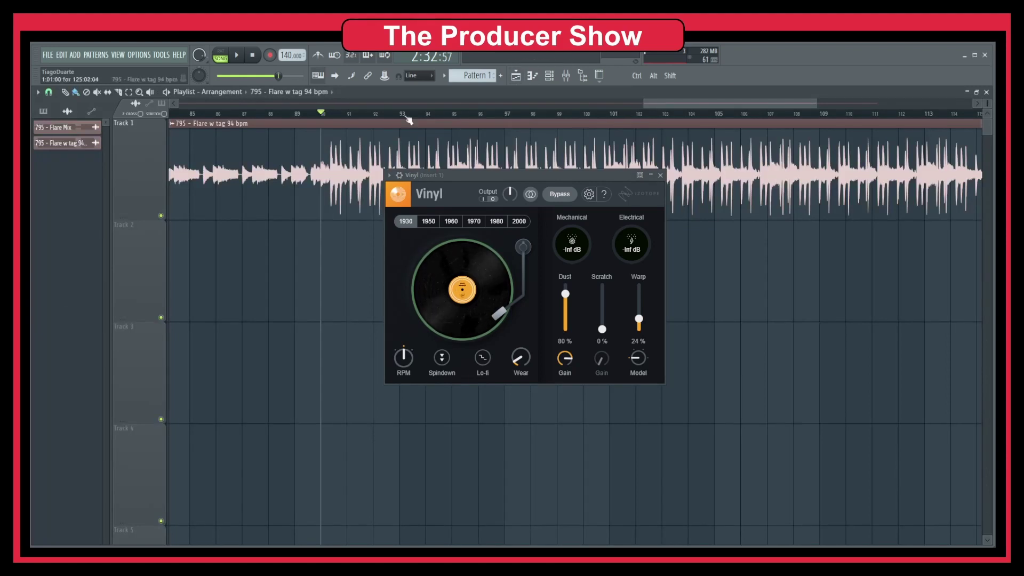
key("space")
left_click(986, 92)
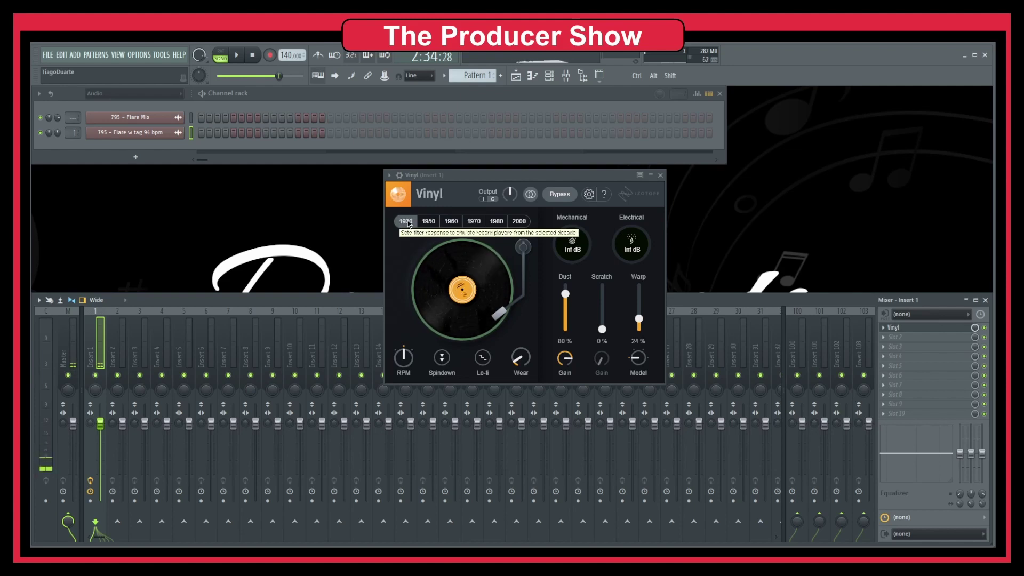
left_click(502, 223)
key("space")
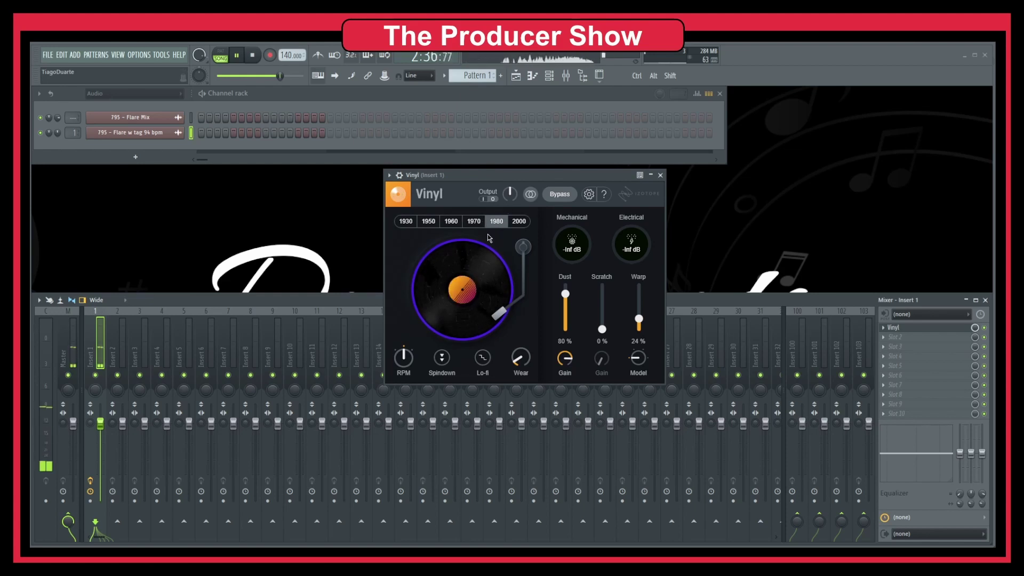
Step: Try Vinyl's RPM at 78, at 45 and at its lowest speed to compare the playback
left_click_drag(404, 356, 401, 321)
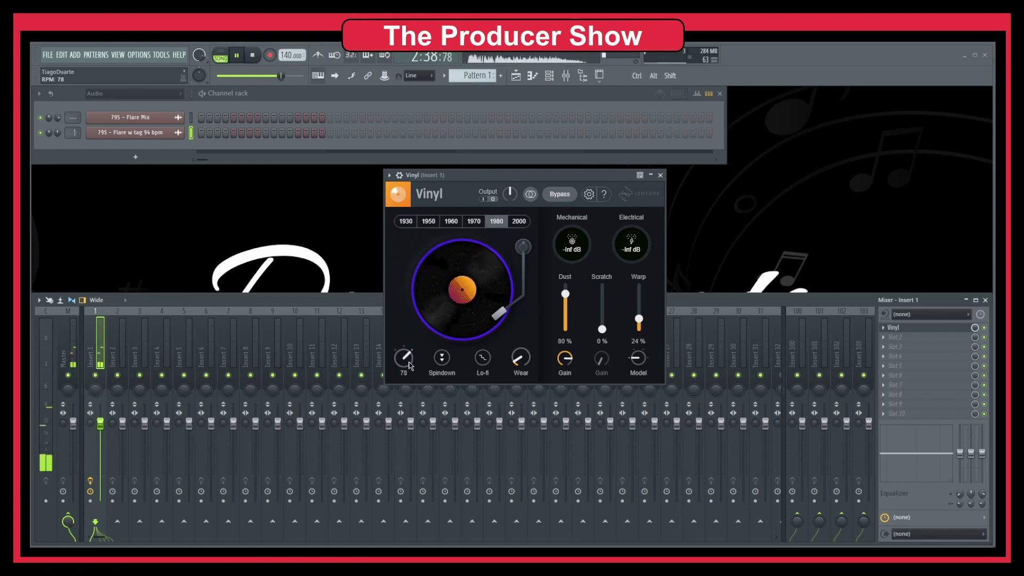
key("space")
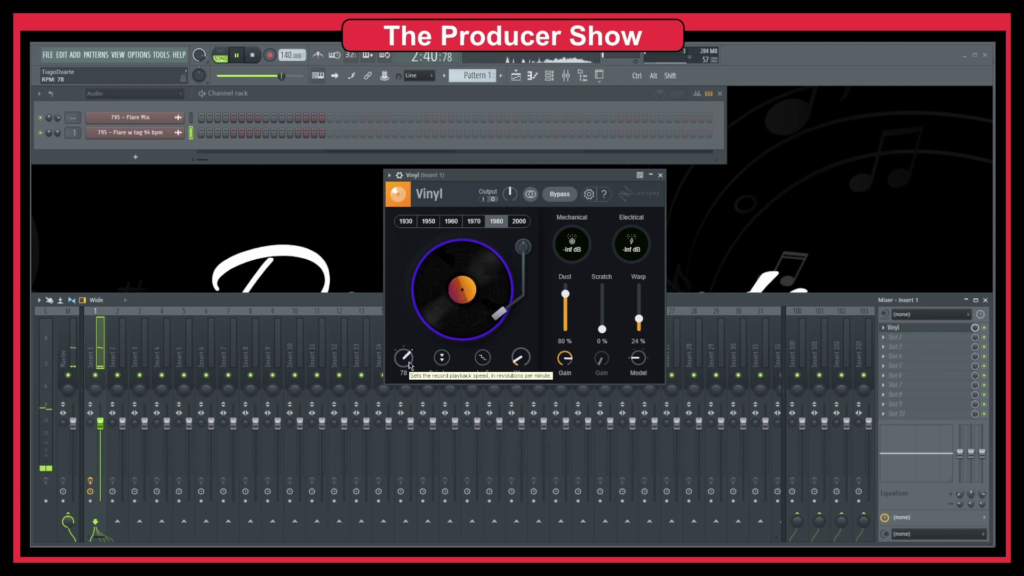
left_click_drag(410, 366, 410, 397)
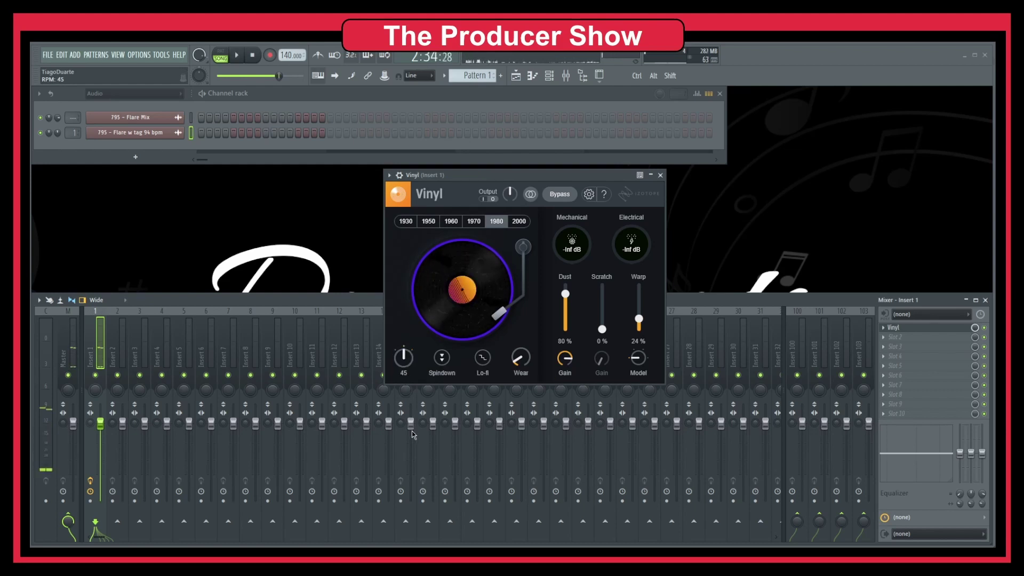
left_click_drag(404, 360, 415, 458)
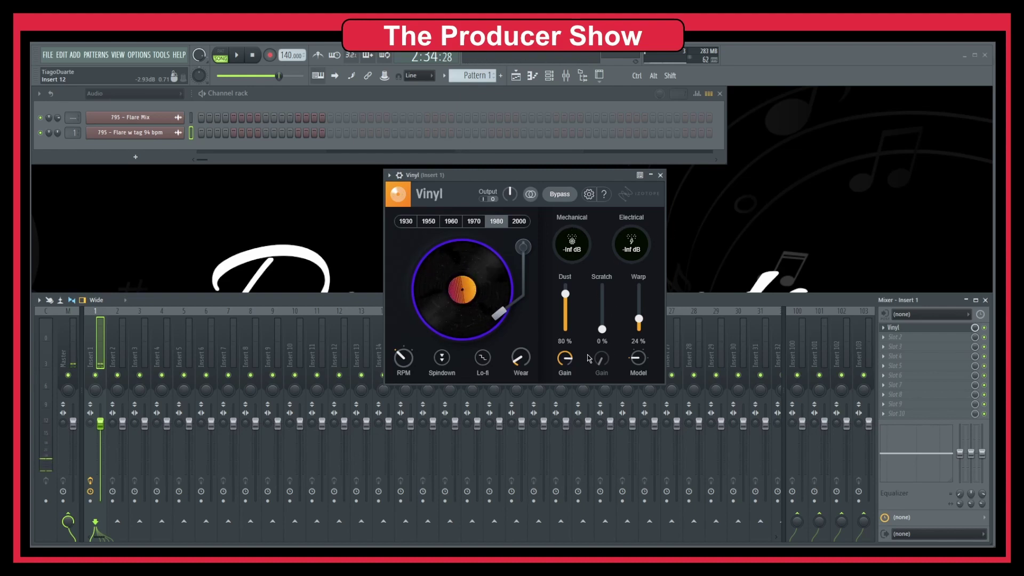
Step: Try Vinyl's Wear at 95% while the beat plays, and lower it back to a small amount
mouse_move(522, 363)
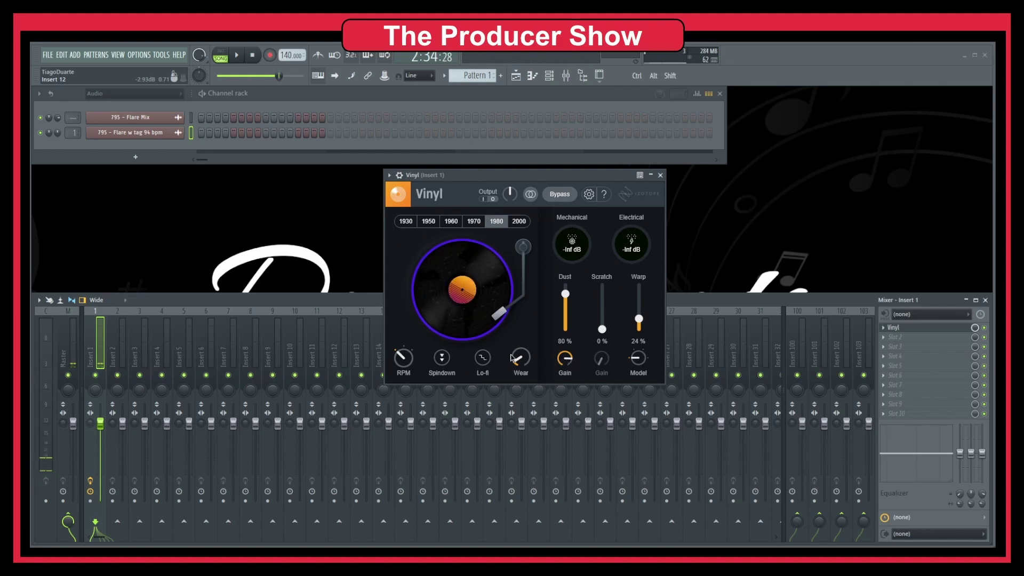
left_click_drag(524, 365, 509, 358)
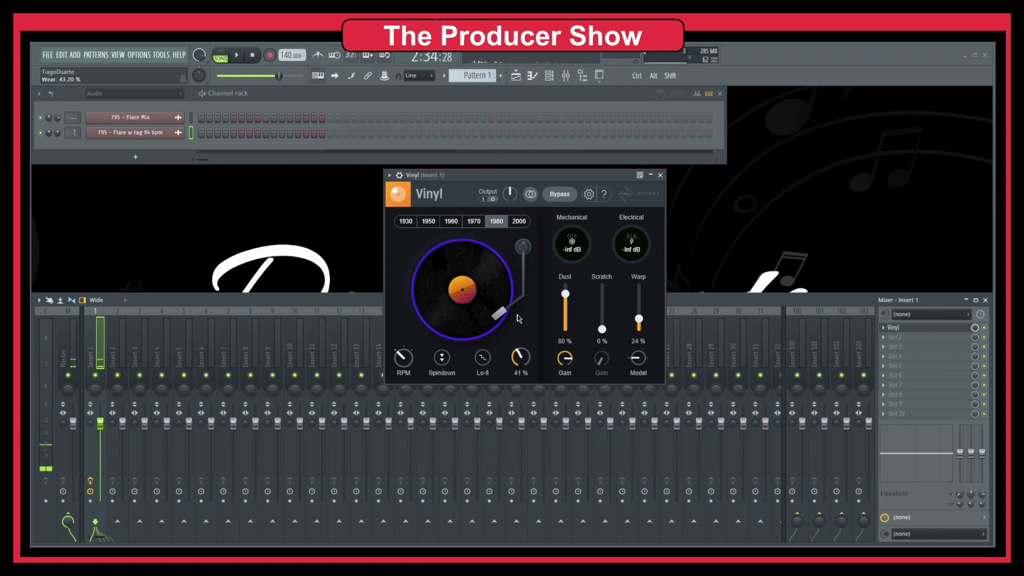
key("space")
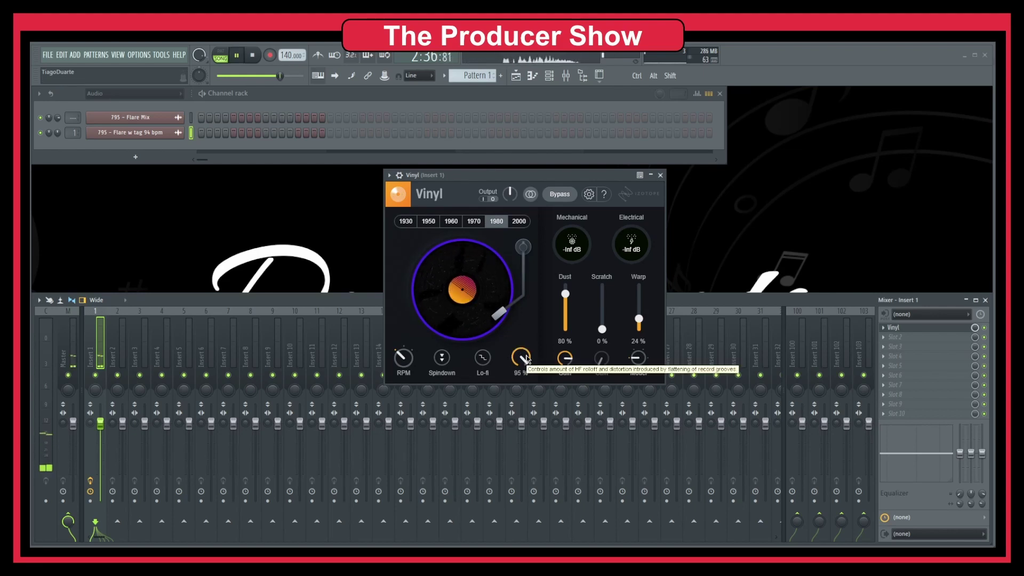
left_click_drag(525, 359, 544, 450)
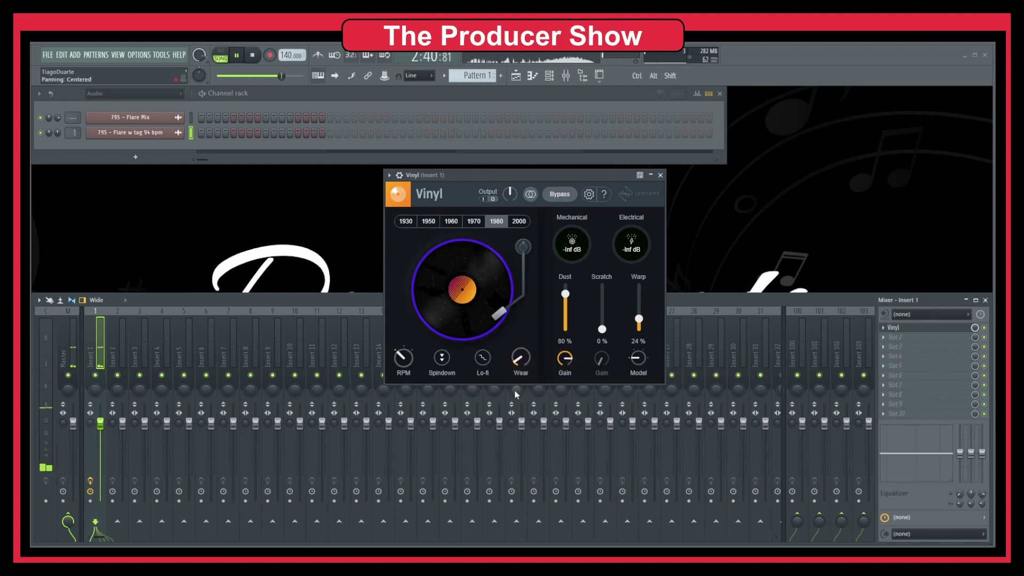
Step: Try Vinyl's Lo-fi and Spindown effects on the playing beat, switch both off and stop playback
left_click(480, 358)
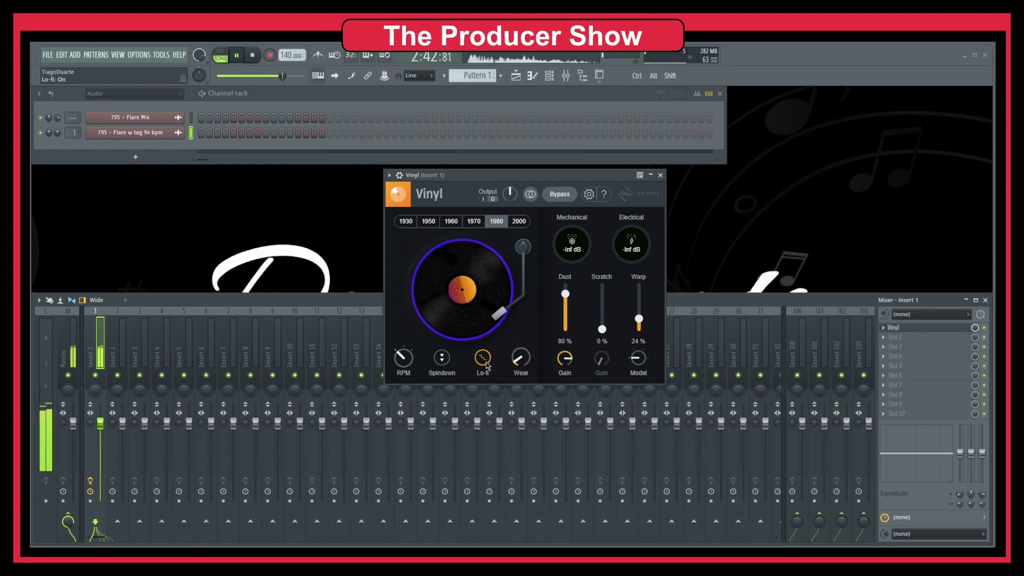
left_click(442, 359)
left_click(442, 358)
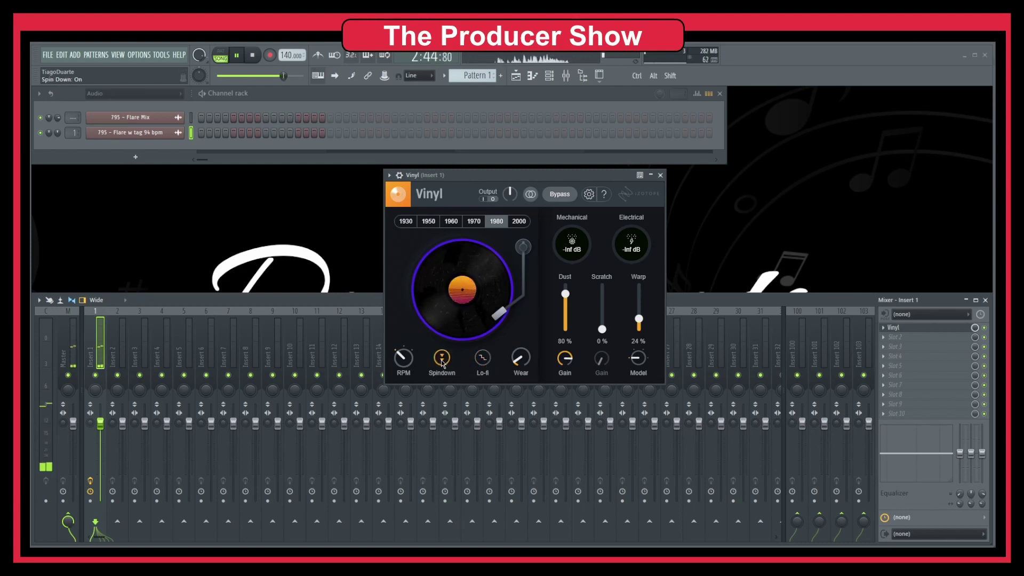
key("space")
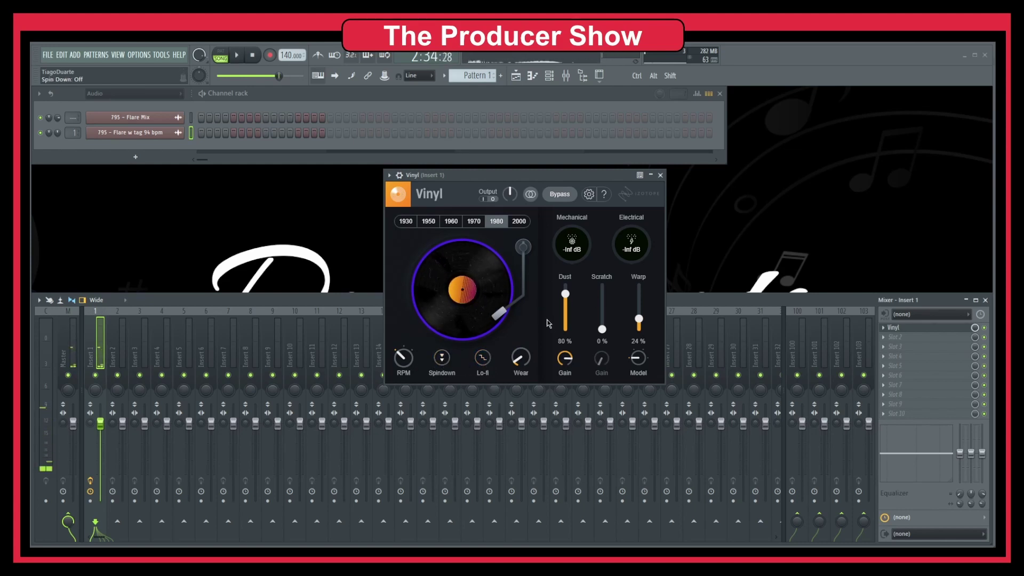
Step: Set Vinyl's RPM to 45 and its Dust amount to 0%
left_click(404, 358)
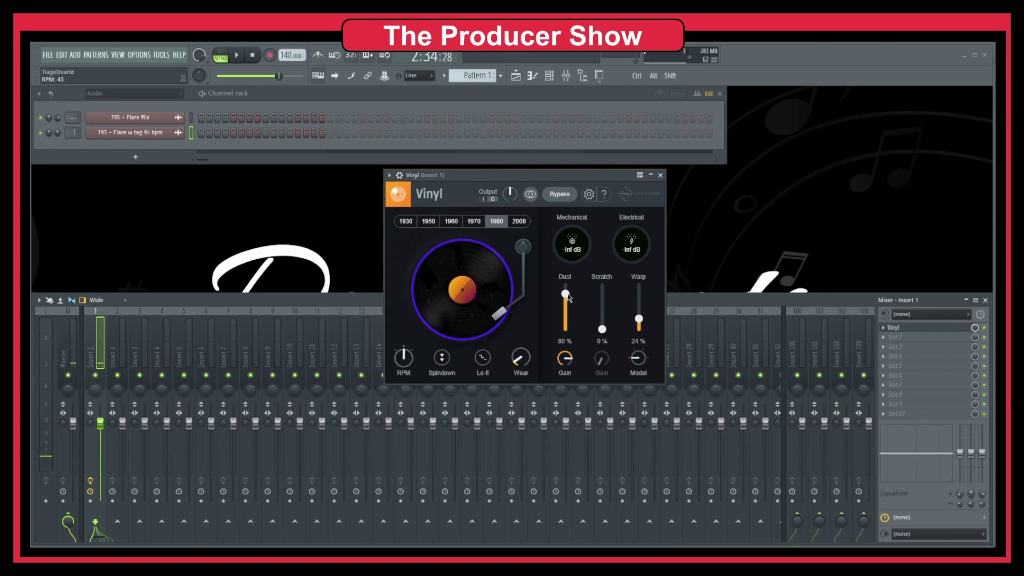
scroll(567, 293, "up", 4)
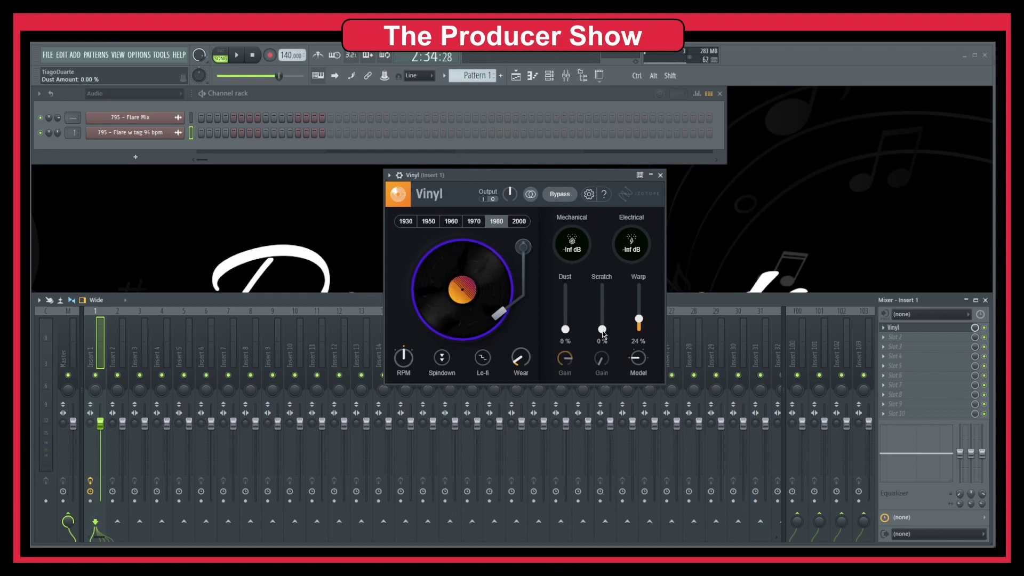
Step: Try out Vinyl's Scratch amount and return it to 0%, then raise Warp to 100% and audition the beat
left_click_drag(602, 329, 601, 284)
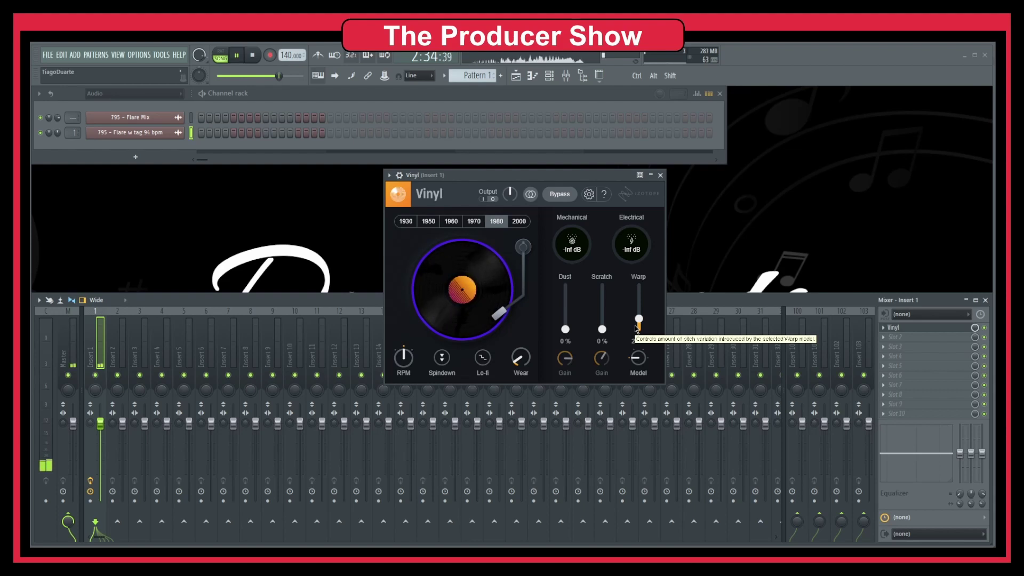
left_click_drag(642, 322, 640, 299)
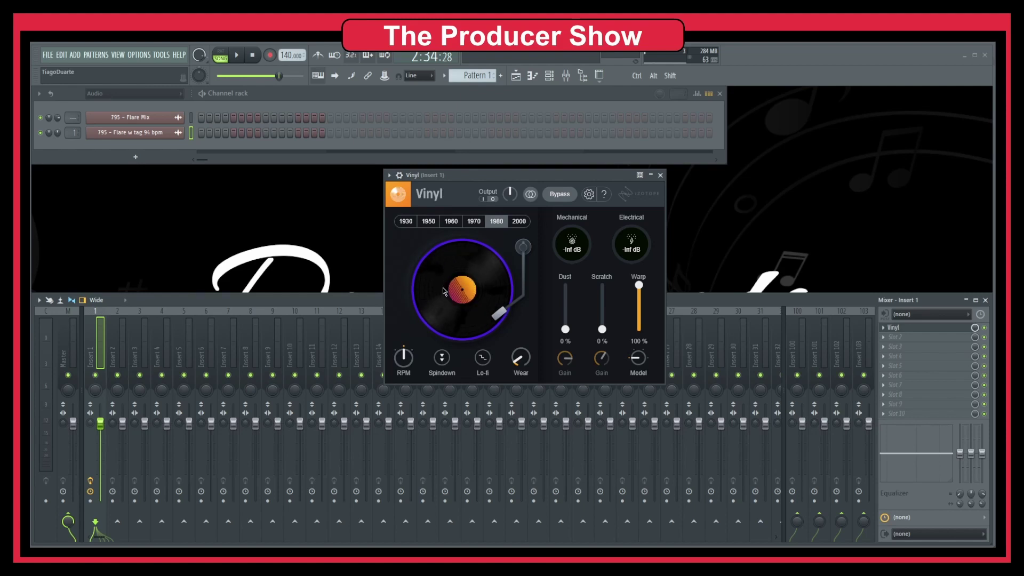
key("space")
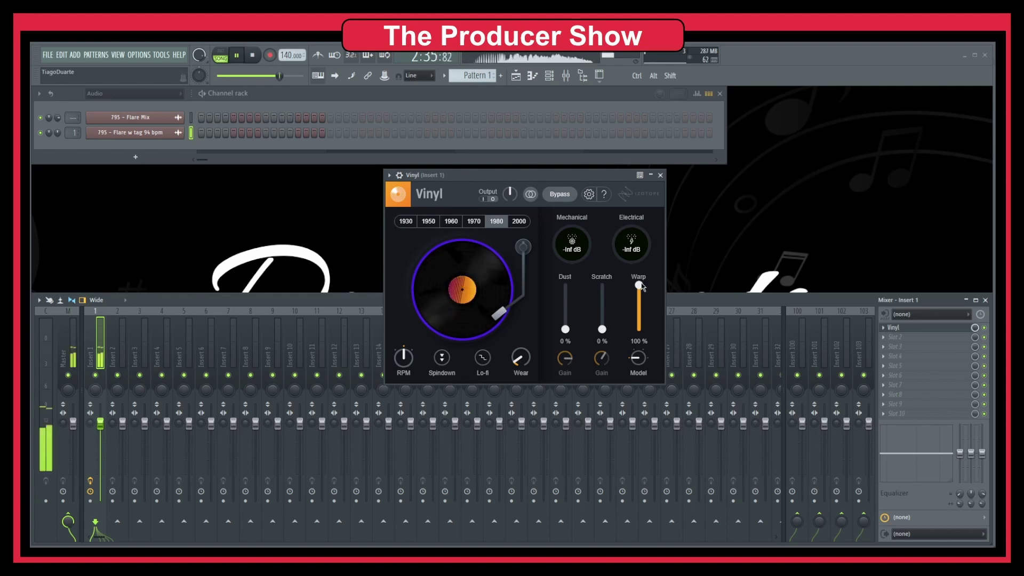
Step: Stop playback and return Vinyl's Warp to 0%
key("space")
left_click_drag(636, 291, 644, 346)
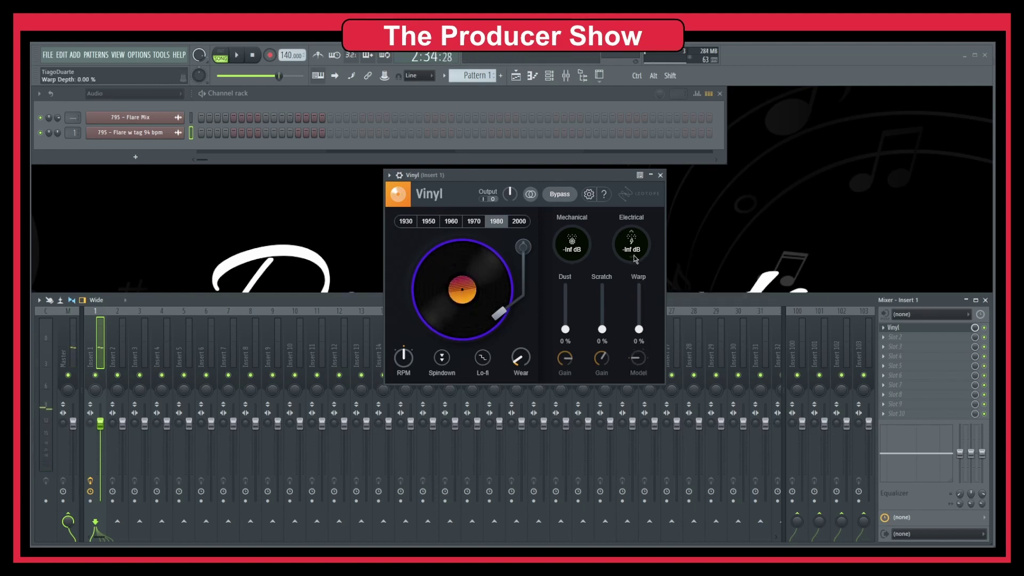
Step: Try out Vinyl's Electrical and Mechanical noise levels and return both to -Inf dB
mouse_move(631, 244)
left_mouse_down()
mouse_move(637, 159)
mouse_move(639, 259)
left_mouse_up()
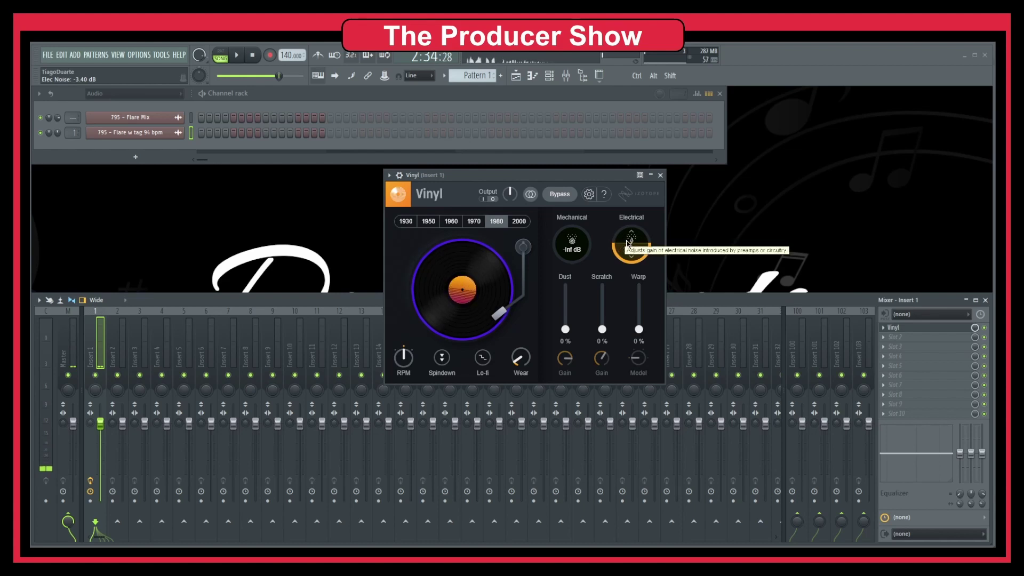
left_click_drag(618, 245, 631, 325)
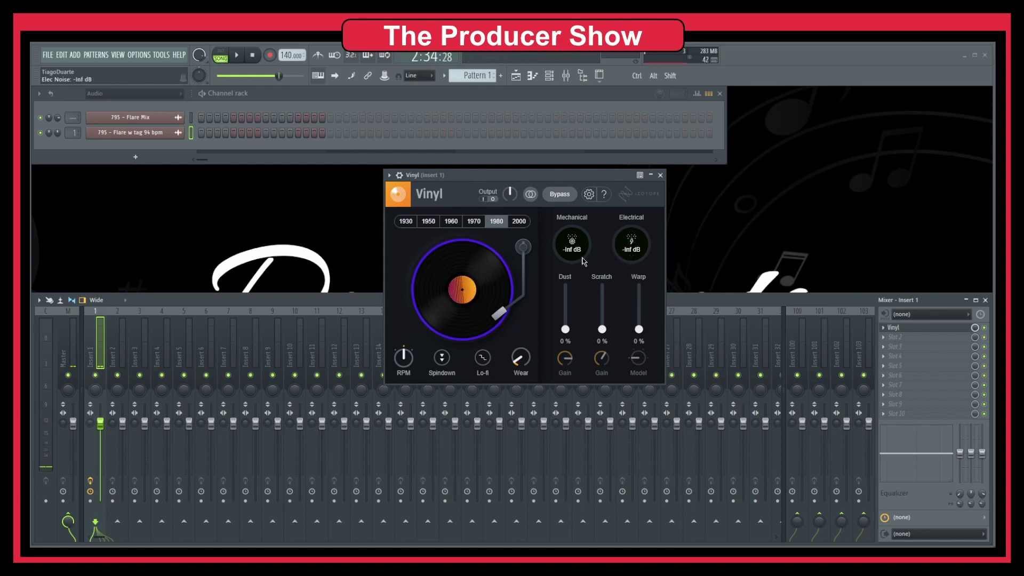
left_click_drag(571, 245, 575, 283)
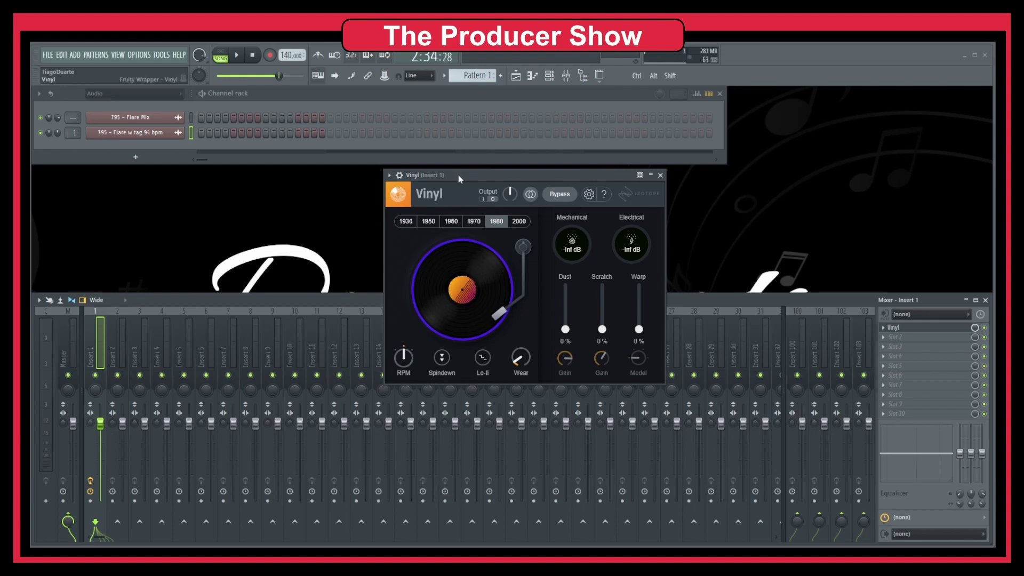
Step: Close and disable Vinyl, then load Fruity parametric EQ 2 into the second effect slot of Insert 1
left_click_drag(459, 175, 455, 172)
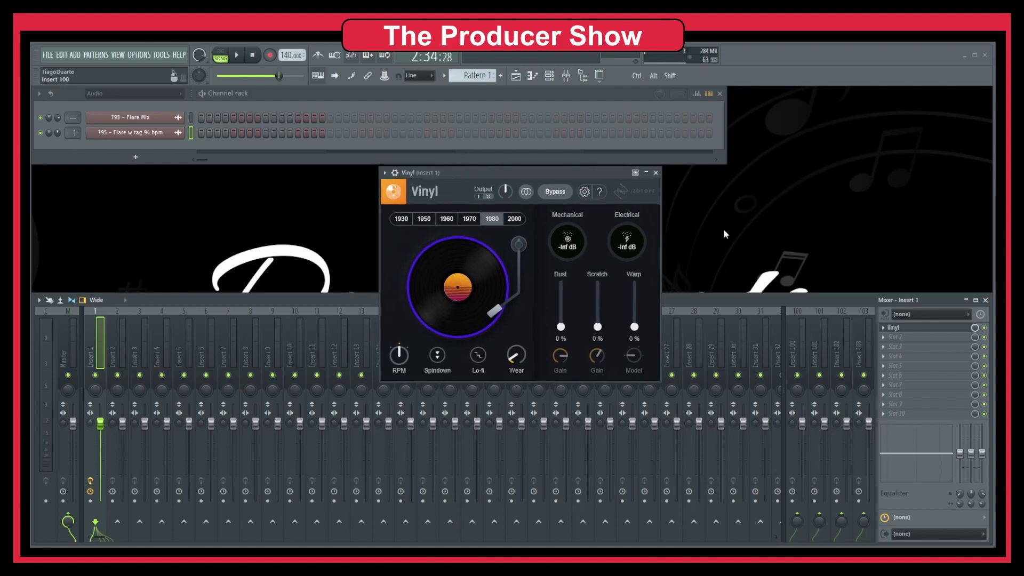
left_click(655, 172)
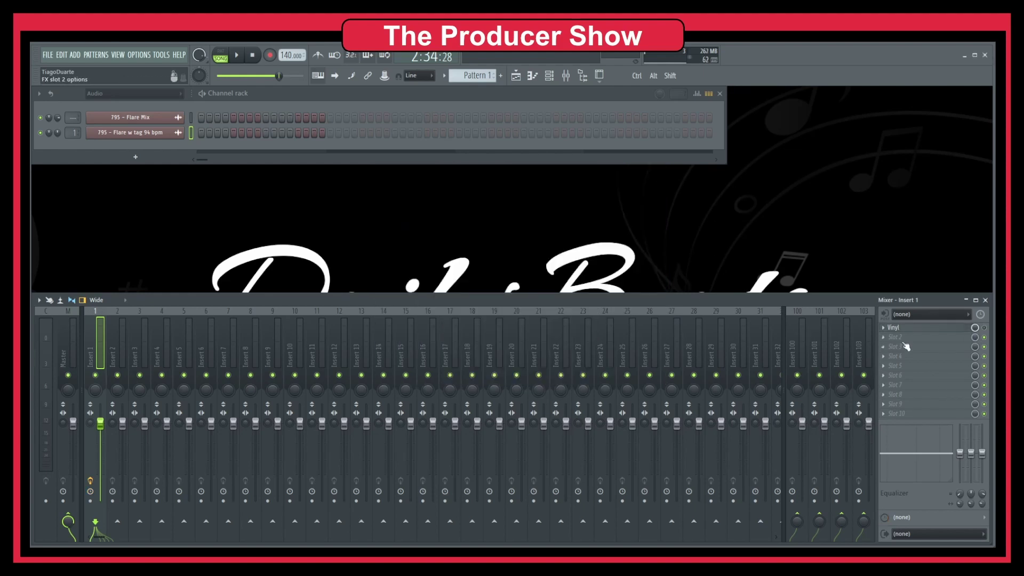
left_click(902, 338)
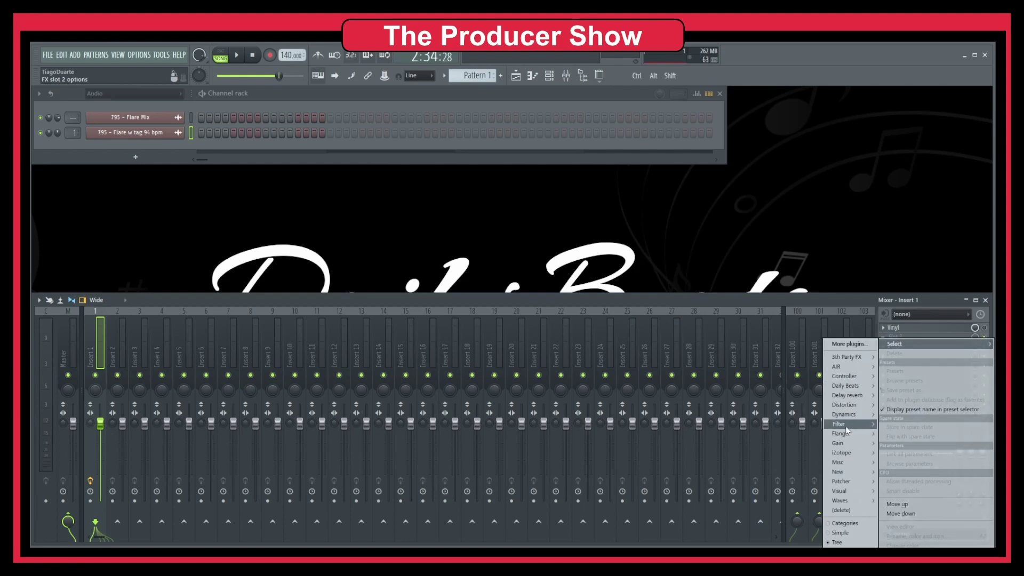
mouse_move(847, 429)
left_click(792, 453)
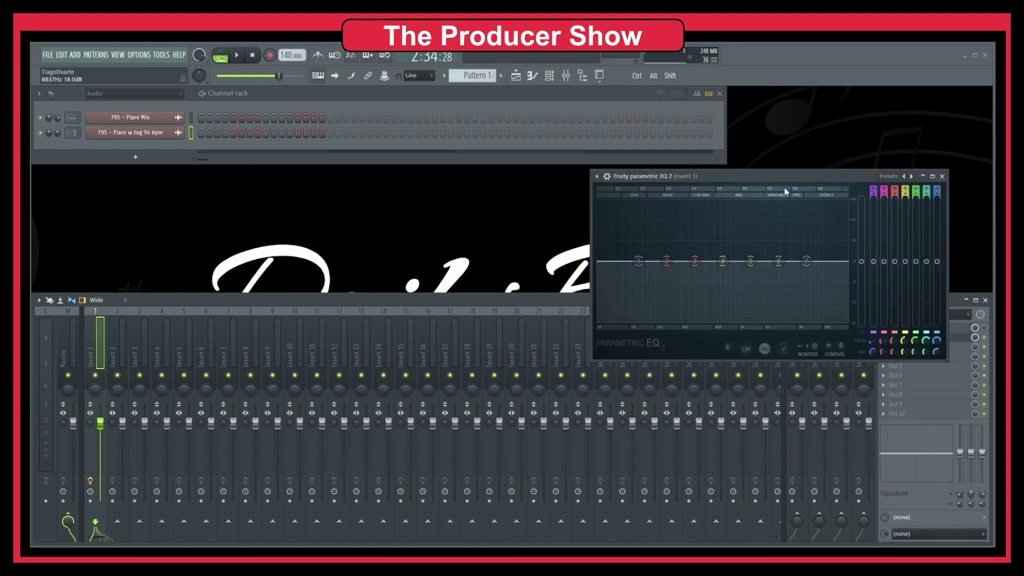
left_click_drag(737, 175, 451, 174)
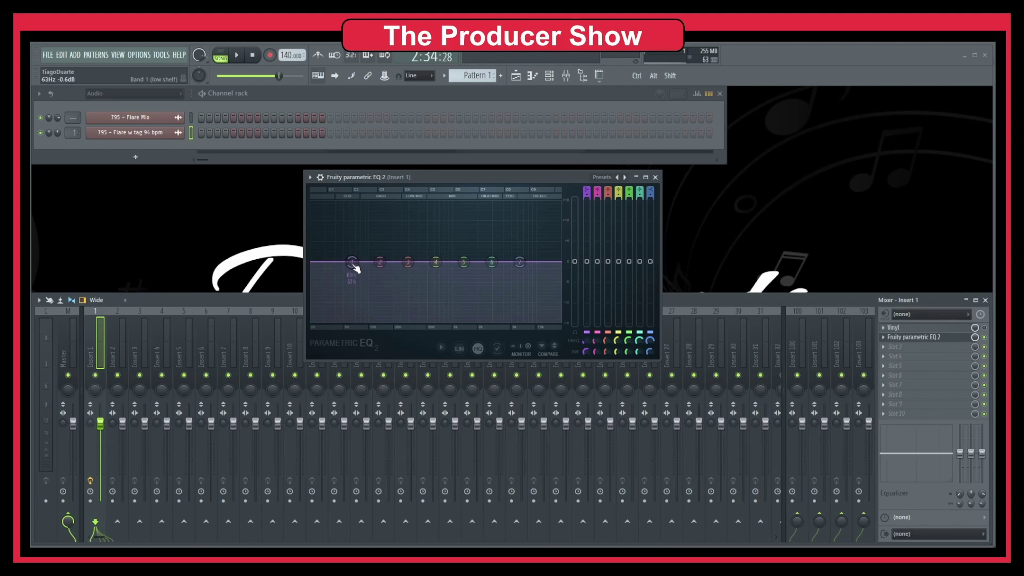
Step: Play the beat while lowering the EQ's low and high shelves and slightly boosting bands 3 and 5 in the mids
key("space")
left_click_drag(356, 268, 372, 279)
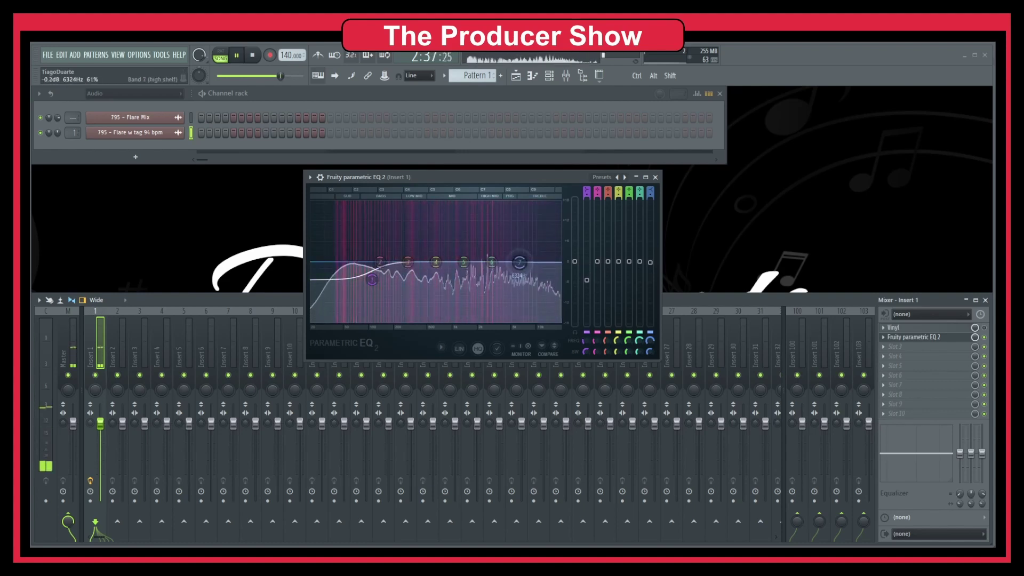
left_click_drag(521, 261, 523, 284)
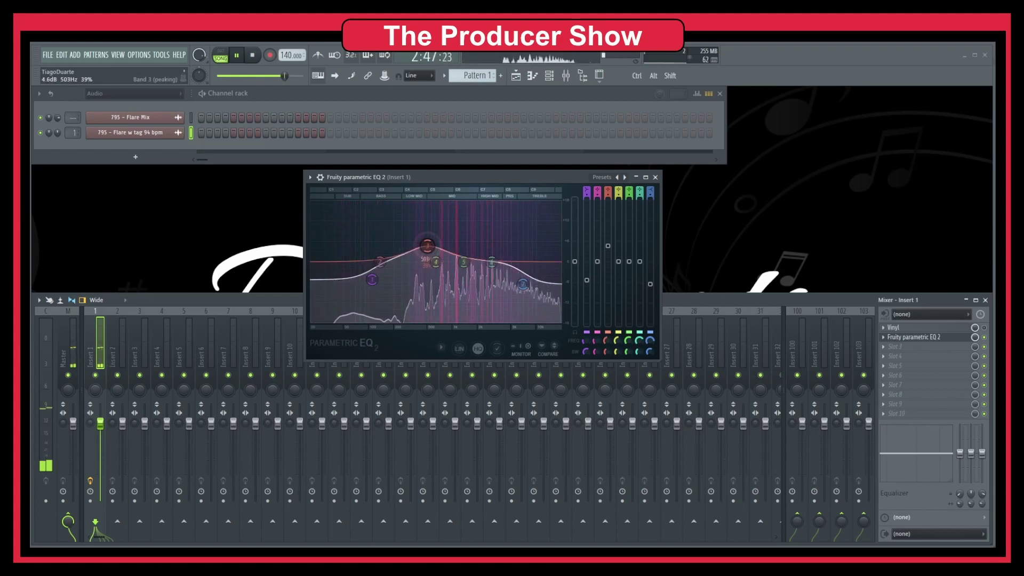
left_click_drag(427, 246, 489, 246)
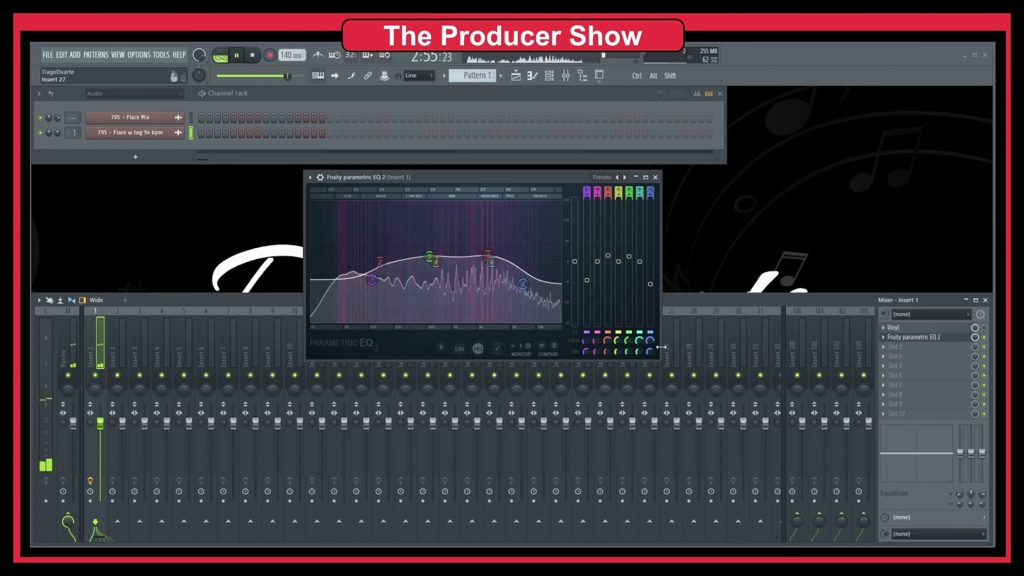
Step: Compare the playing beat through Vinyl alone and through the EQ alone, leave only the EQ enabled and stop playback
left_click(984, 338)
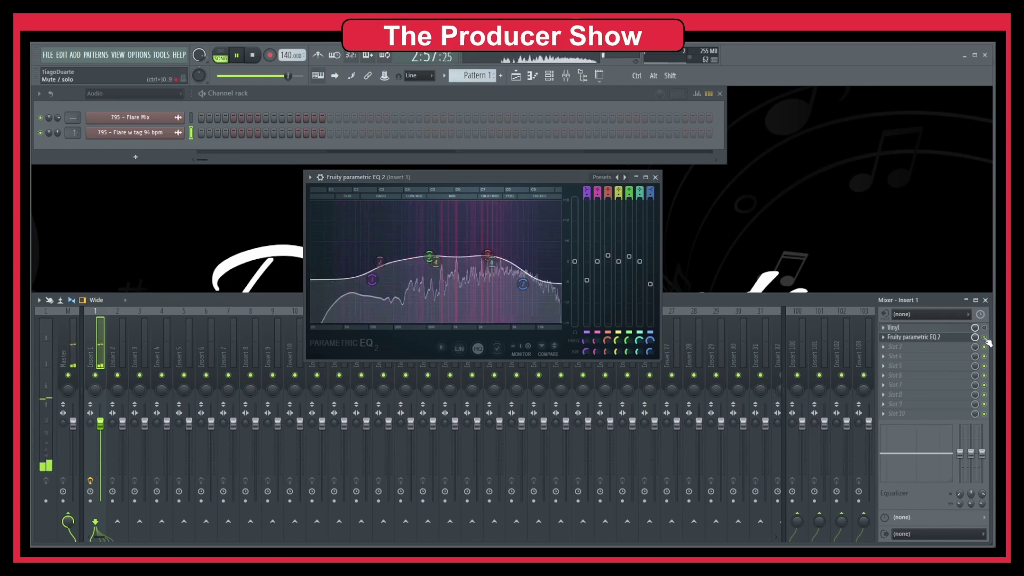
left_click(984, 328)
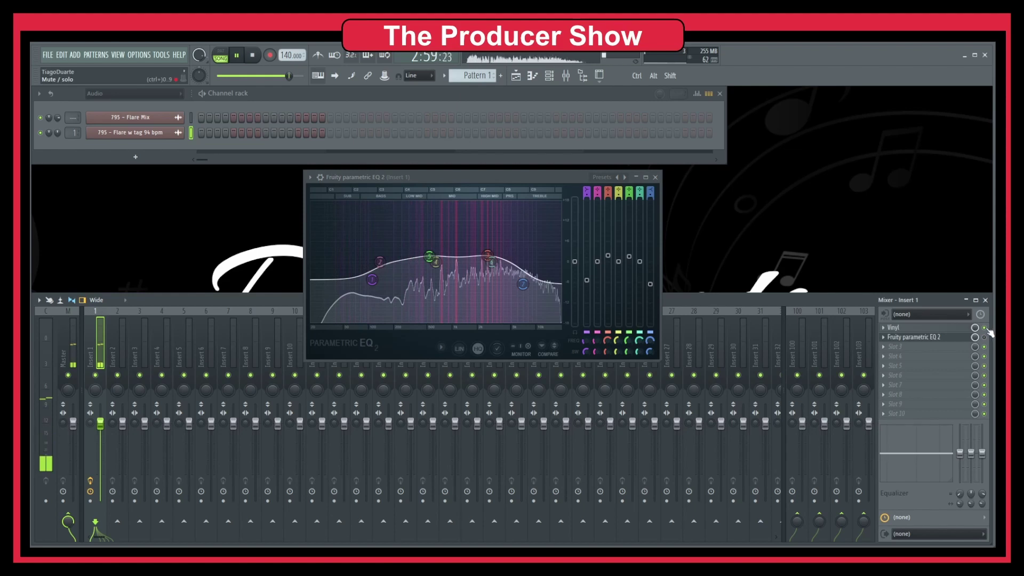
left_click(984, 328)
left_click(984, 337)
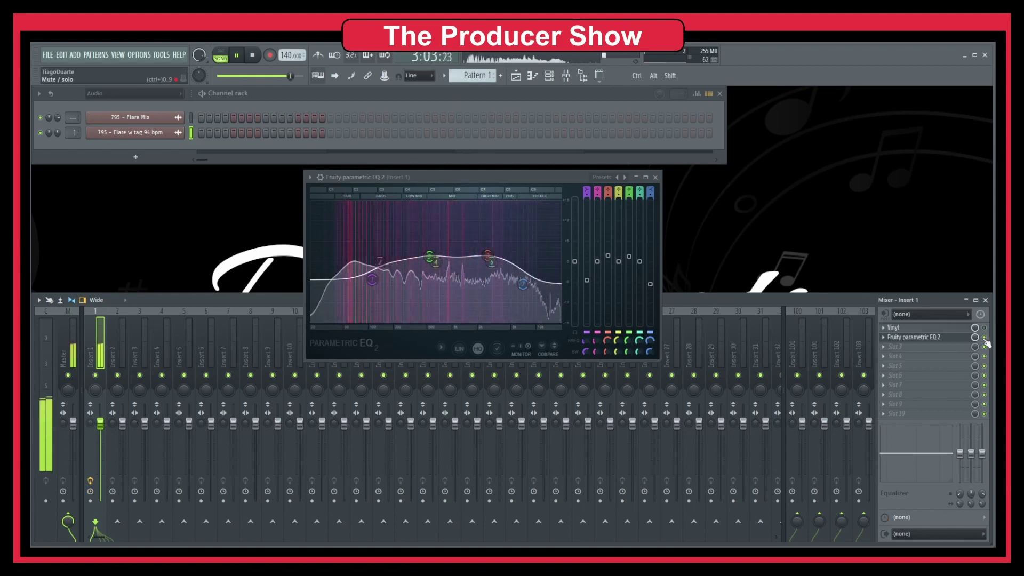
key("space")
Step: Load AIR Lo-Fi into the third effect slot of Insert 1
left_click(960, 347)
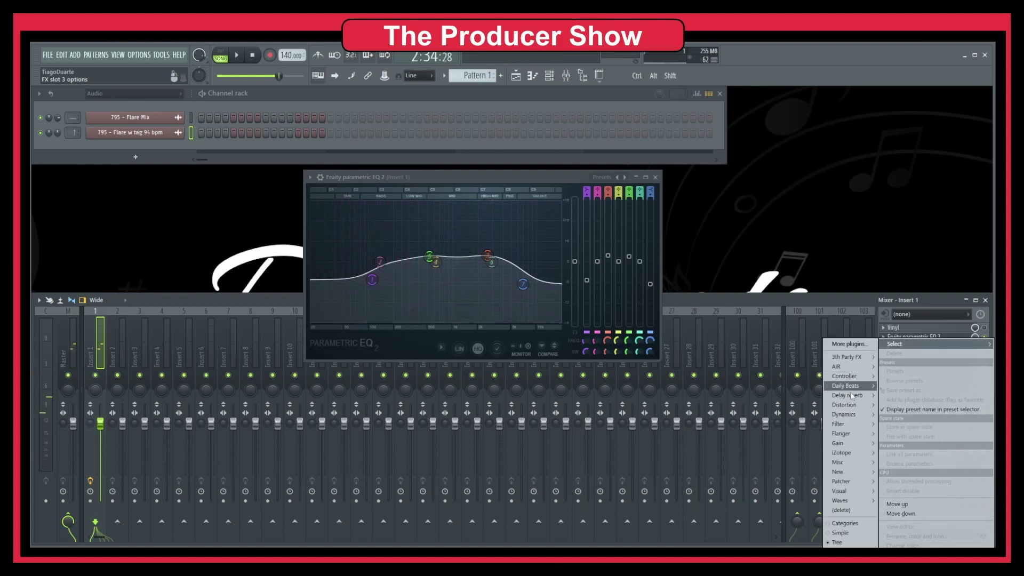
mouse_move(845, 463)
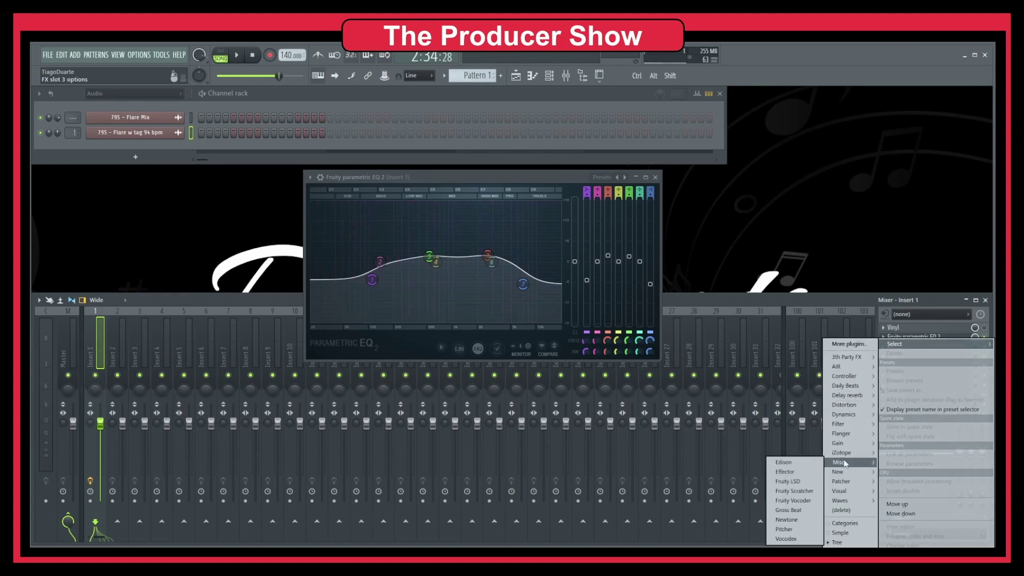
mouse_move(852, 371)
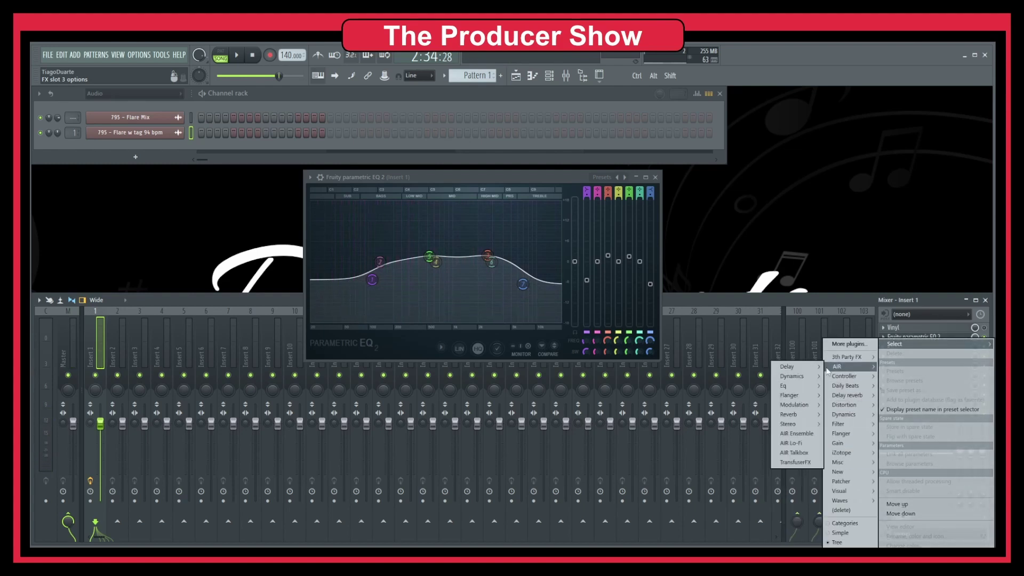
left_click(802, 444)
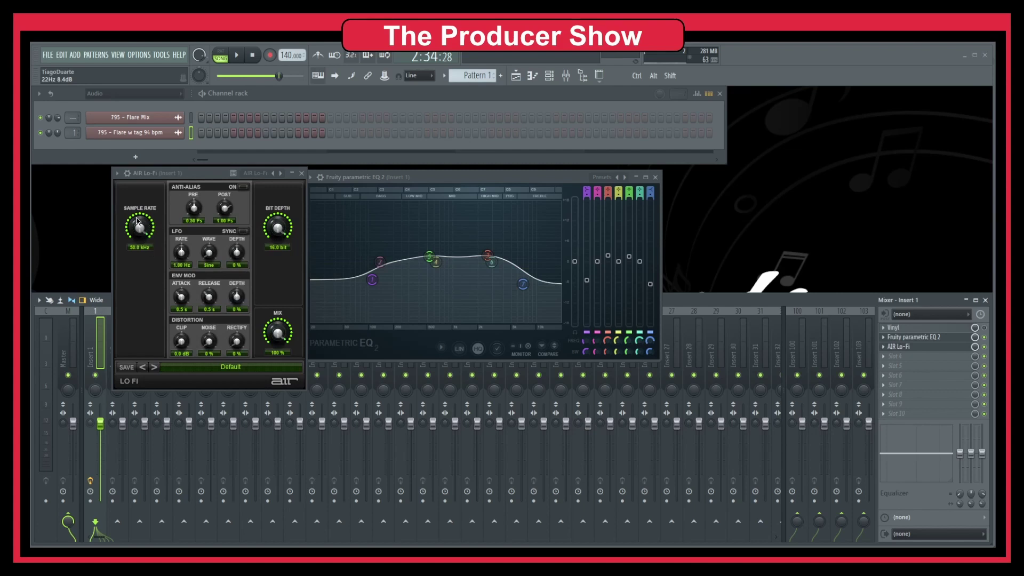
Step: Try a much lower Sample Rate in AIR Lo-Fi on the playing beat, raise it again and stop playback
key("space")
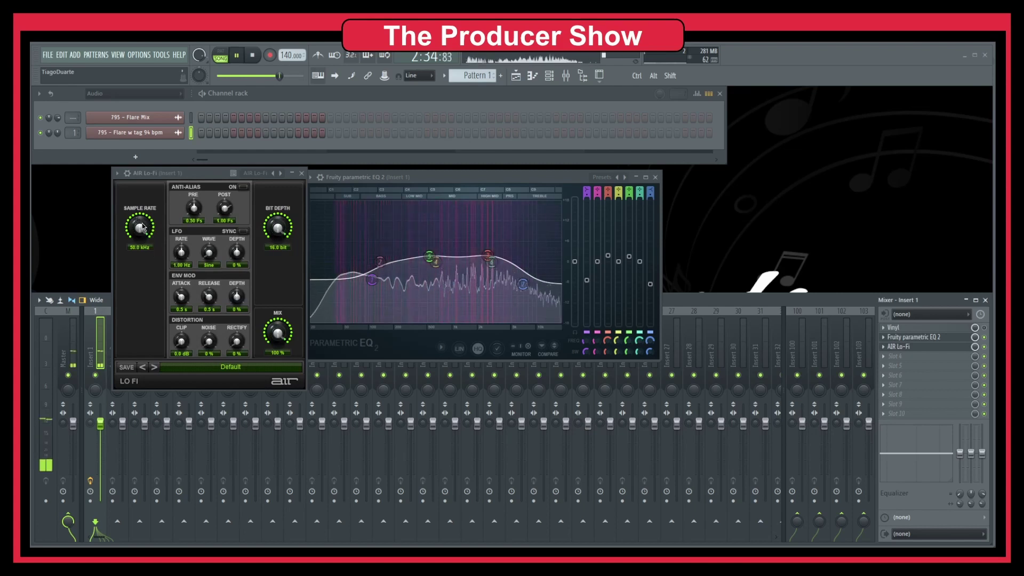
left_click_drag(142, 222, 148, 264)
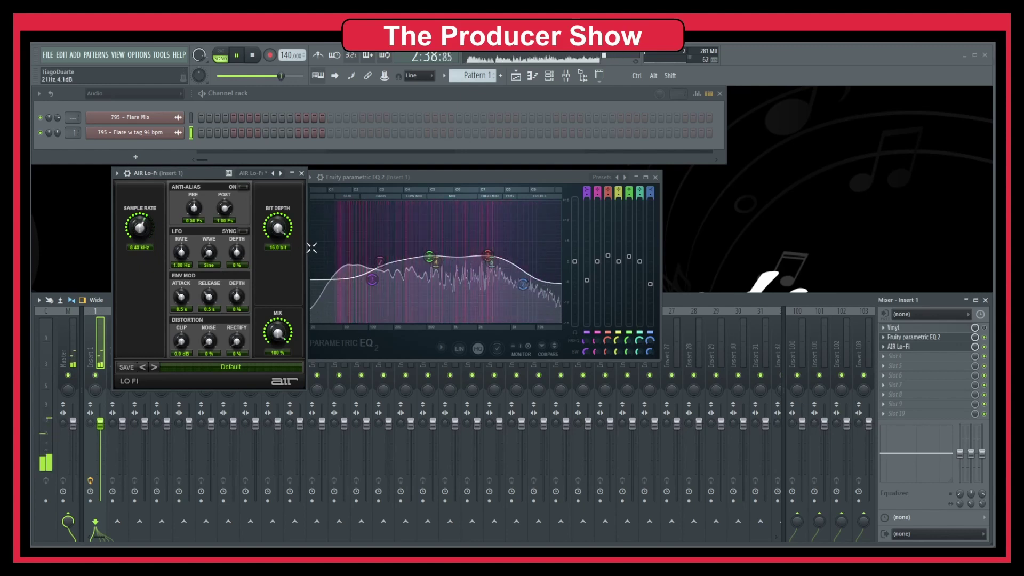
key("space")
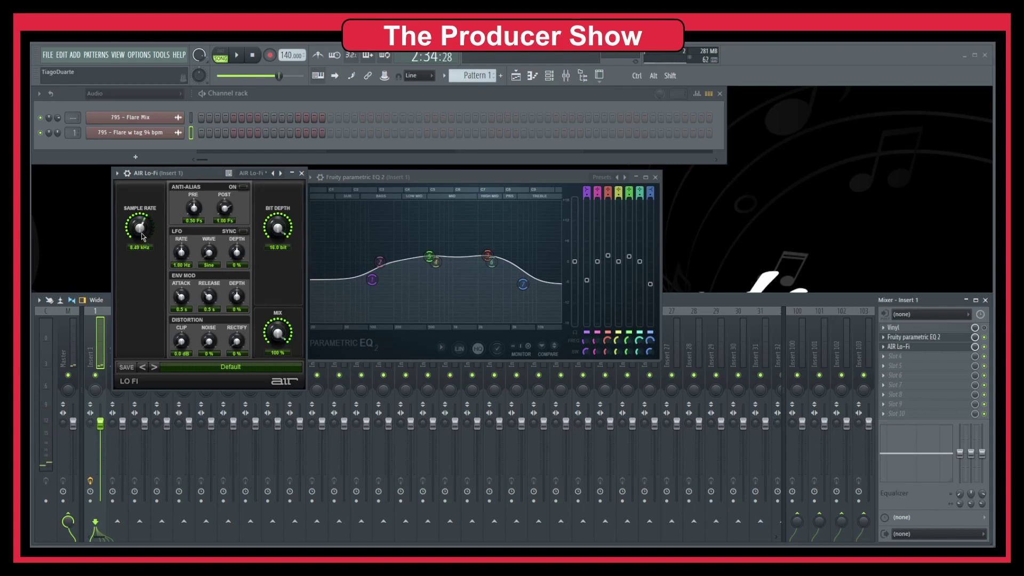
mouse_move(142, 236)
left_mouse_down()
mouse_move(143, 196)
mouse_move(137, 229)
left_mouse_up()
key("space")
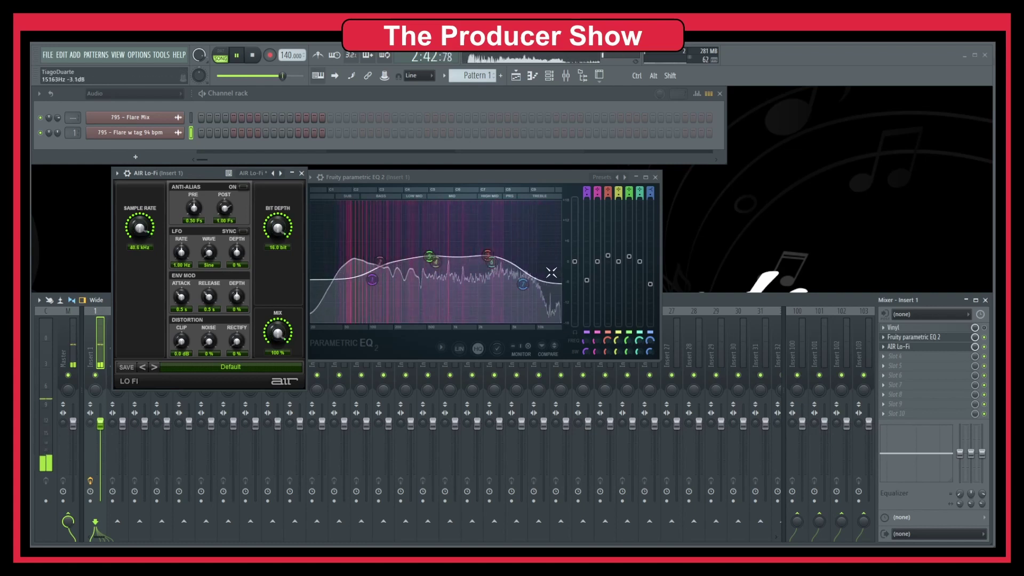
key("space")
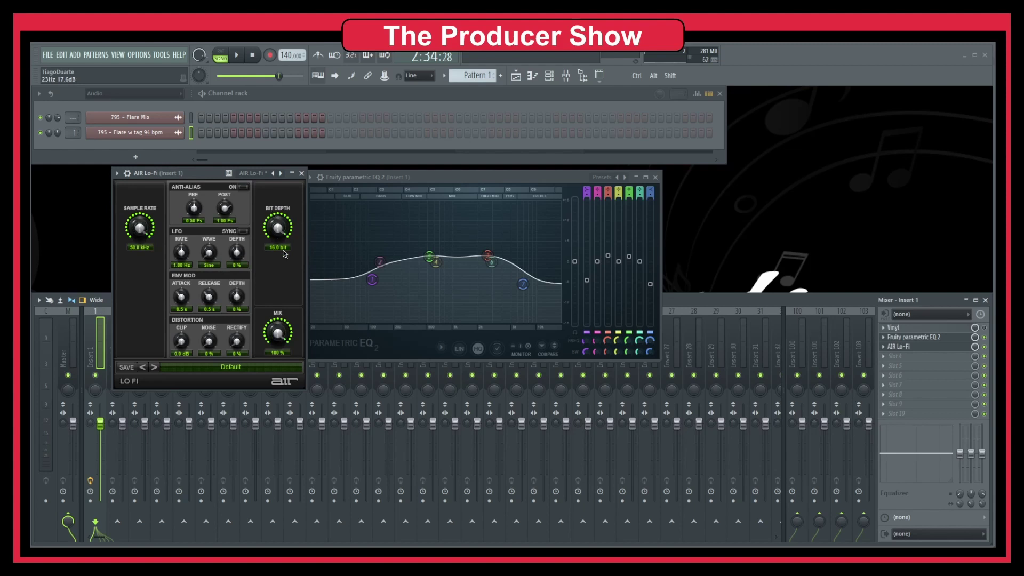
Step: Set AIR Lo-Fi's Bit Depth to 8.0 bit while auditioning the beat, and stop playback
key("space")
left_click_drag(277, 228, 282, 277)
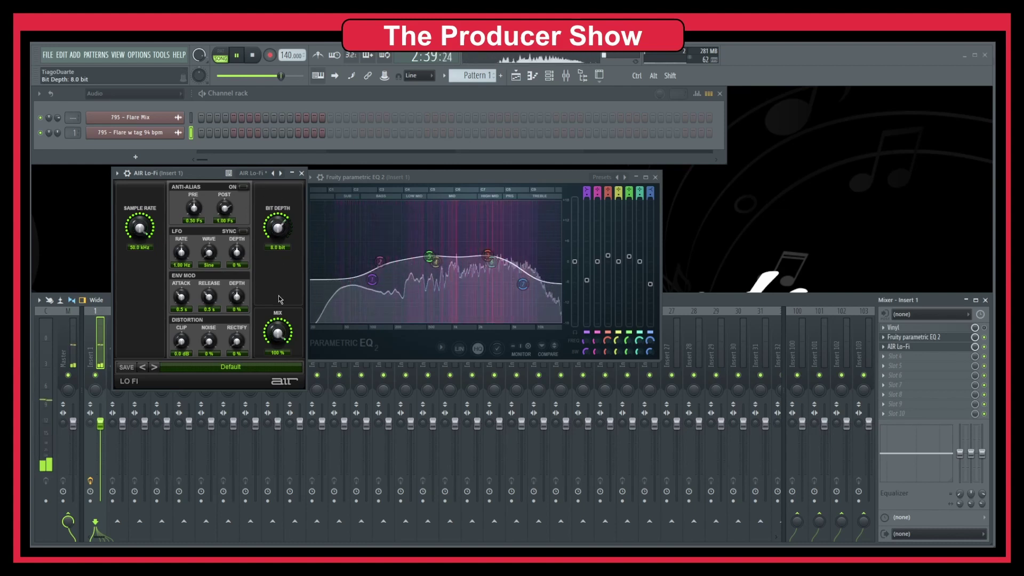
key("space")
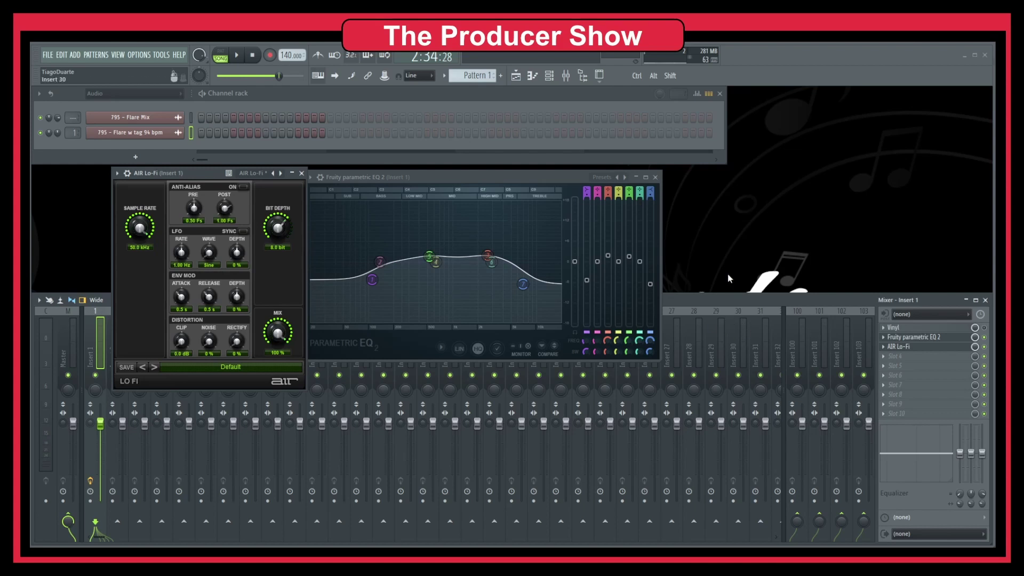
Step: Load the Waves Kramer Tape Stereo plugin into the fourth effect slot of Insert 1
left_click(913, 358)
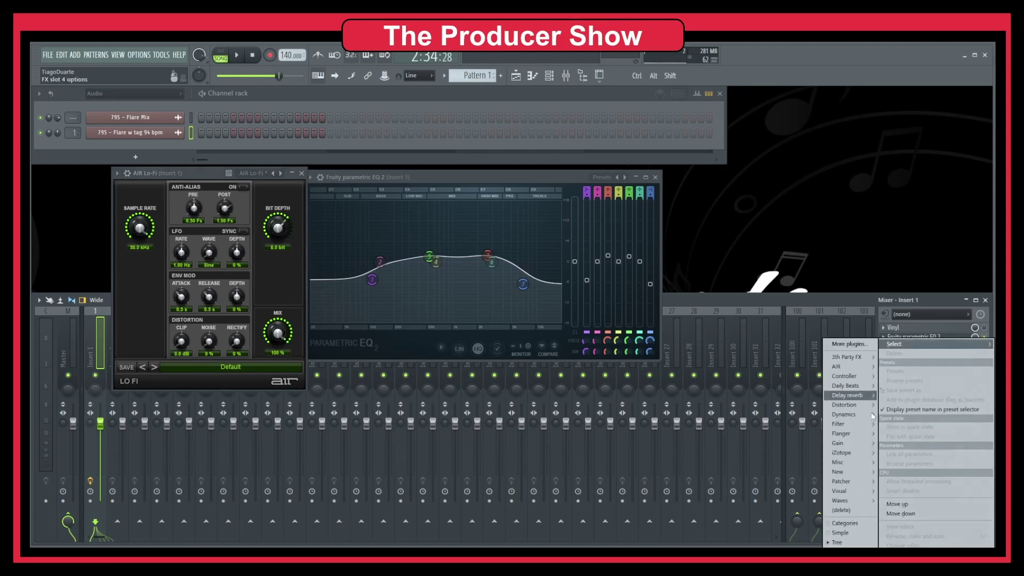
mouse_move(855, 501)
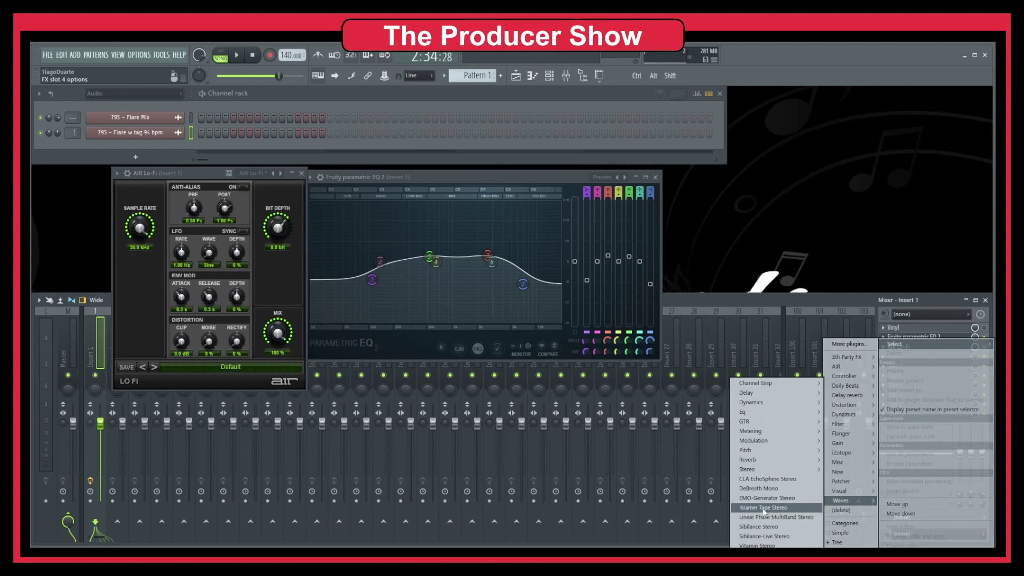
left_click(763, 509)
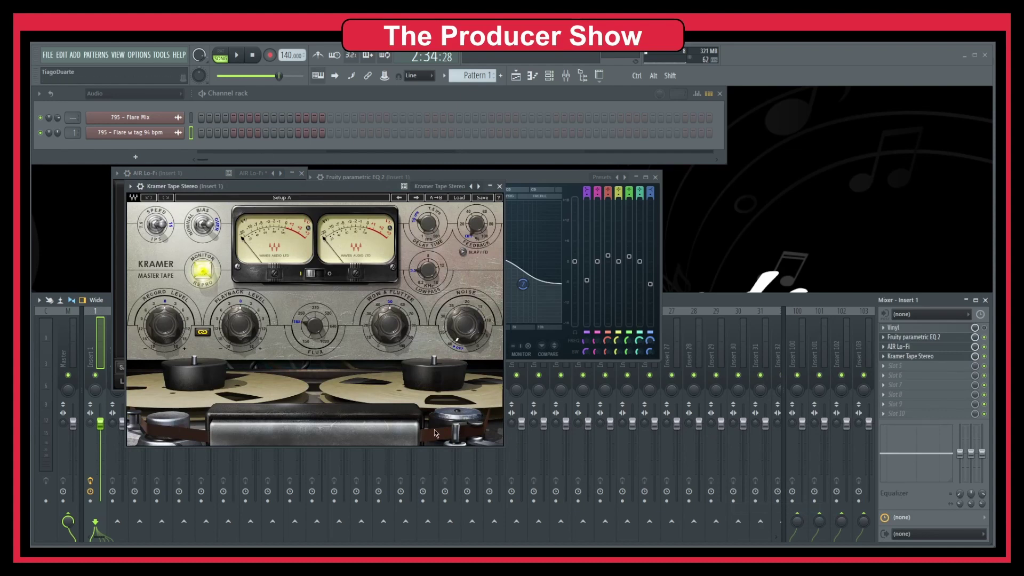
Step: Load the Magnetite tape saturation plugin into the fifth effect slot of Insert 1
left_click(898, 367)
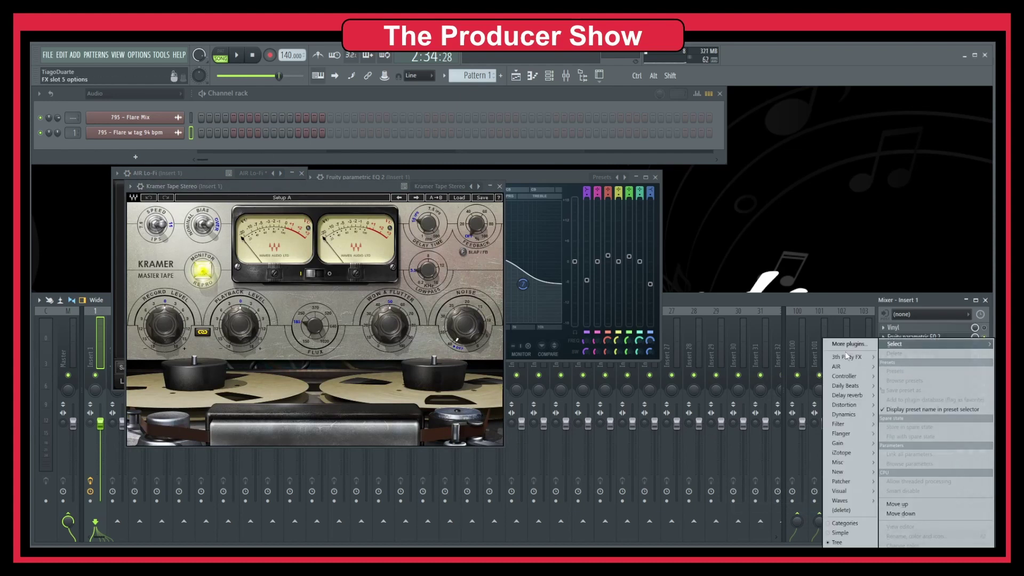
mouse_move(852, 358)
mouse_move(787, 377)
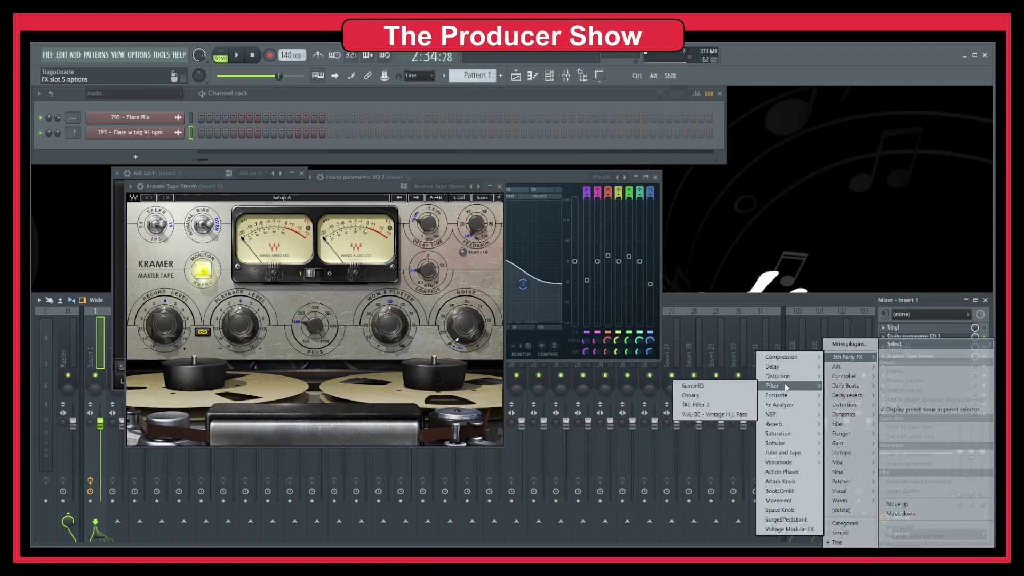
mouse_move(787, 397)
mouse_move(793, 444)
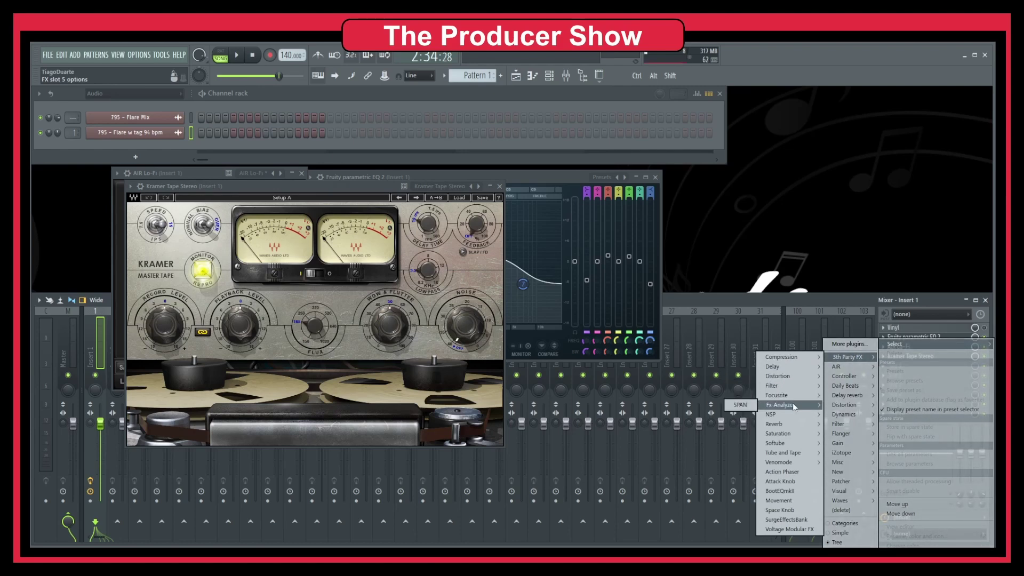
mouse_move(794, 472)
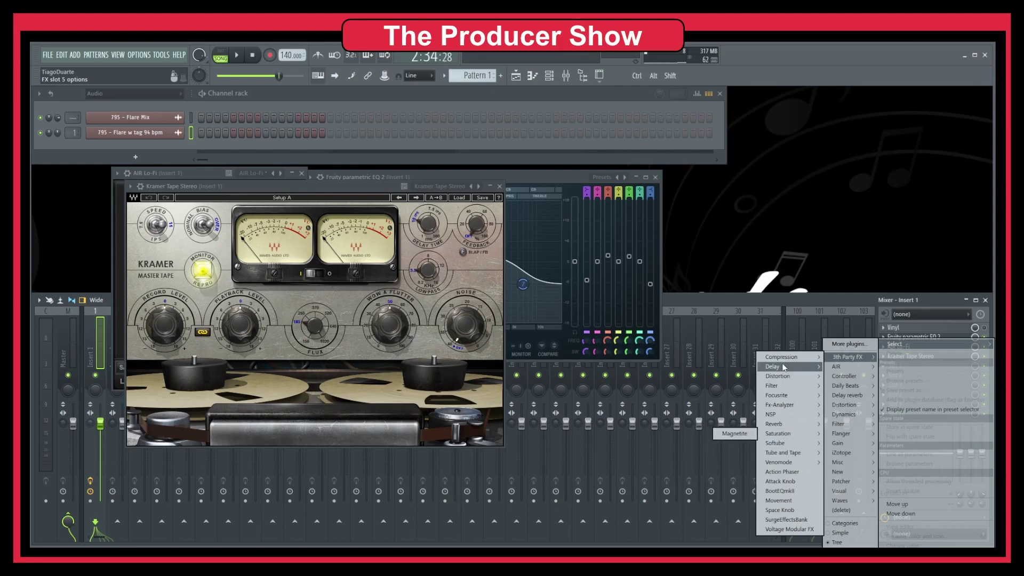
mouse_move(783, 358)
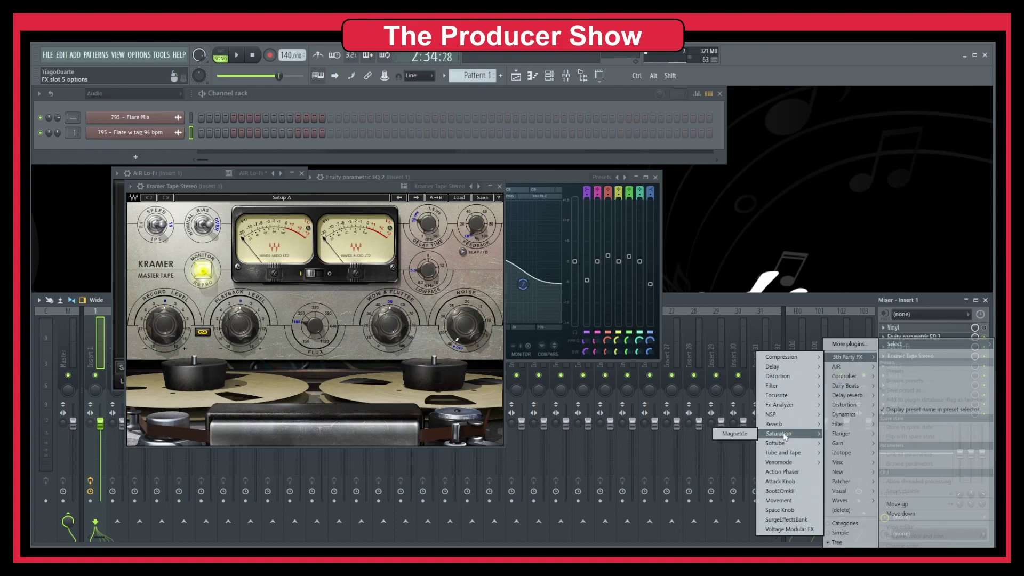
left_click(734, 433)
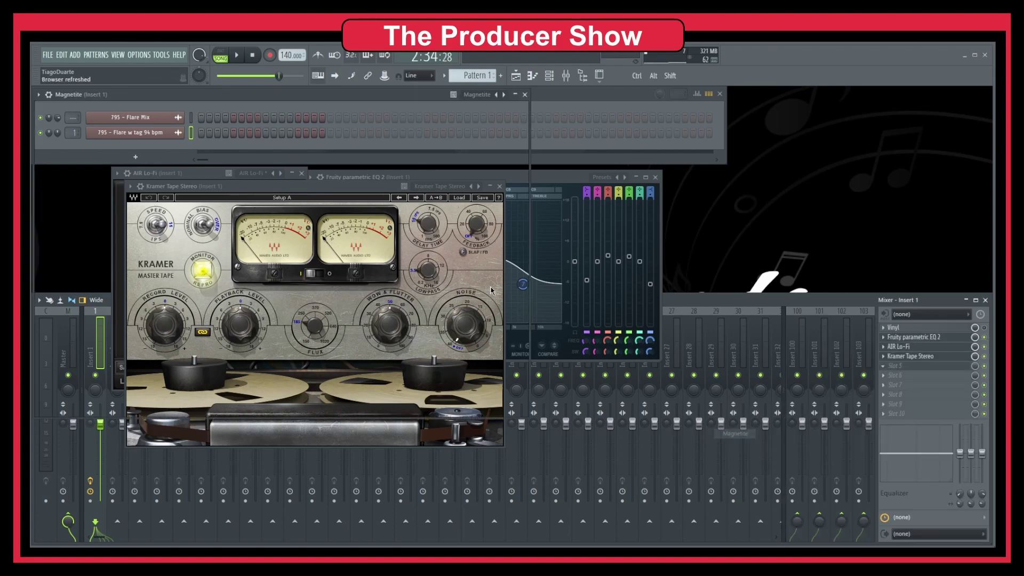
Step: Arrange the Kramer Tape and Magnetite windows side by side so both tape plugins are fully visible
left_click_drag(327, 95, 490, 156)
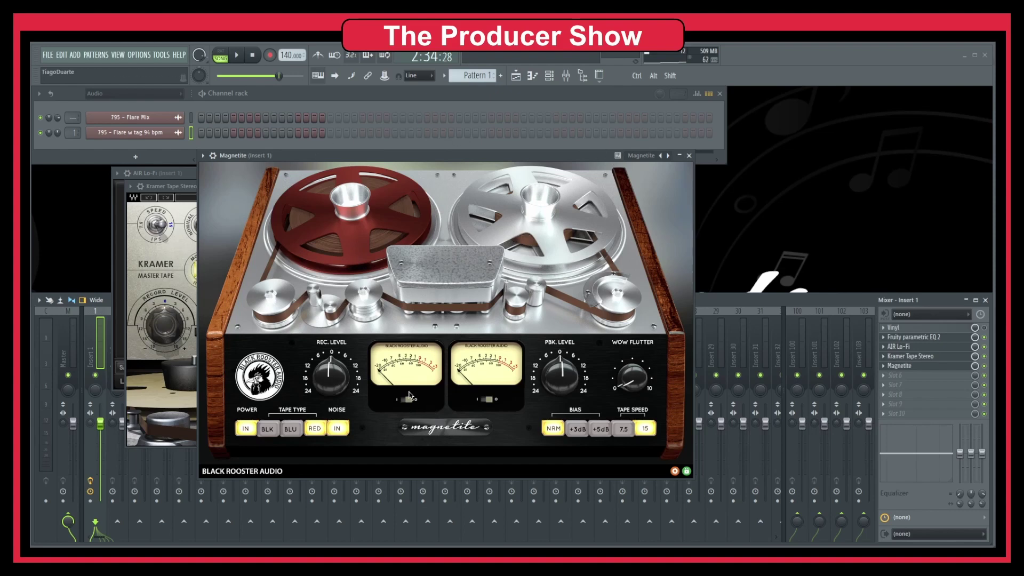
left_click_drag(293, 155, 517, 167)
left_click_drag(293, 186, 212, 166)
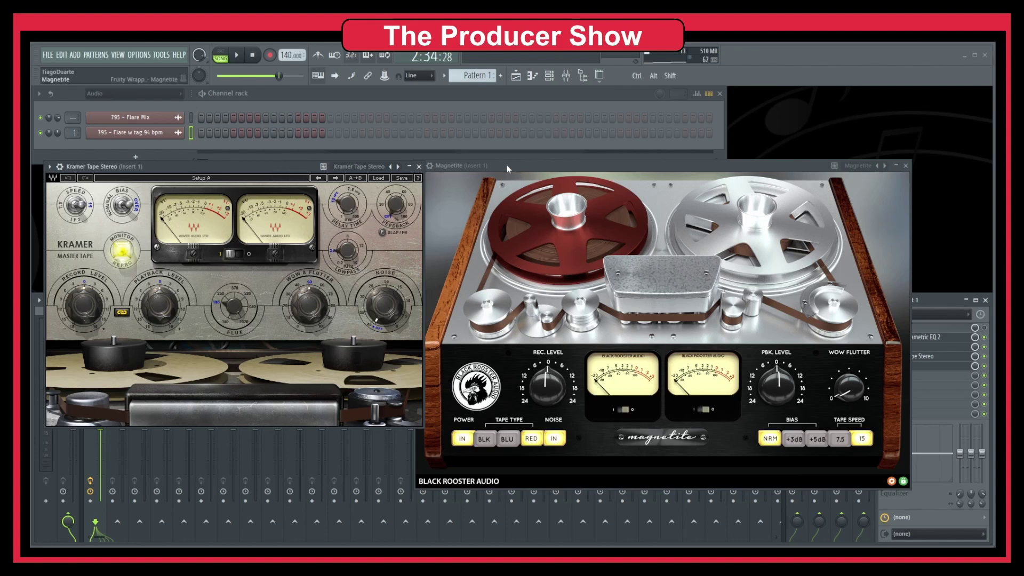
left_click_drag(509, 165, 521, 165)
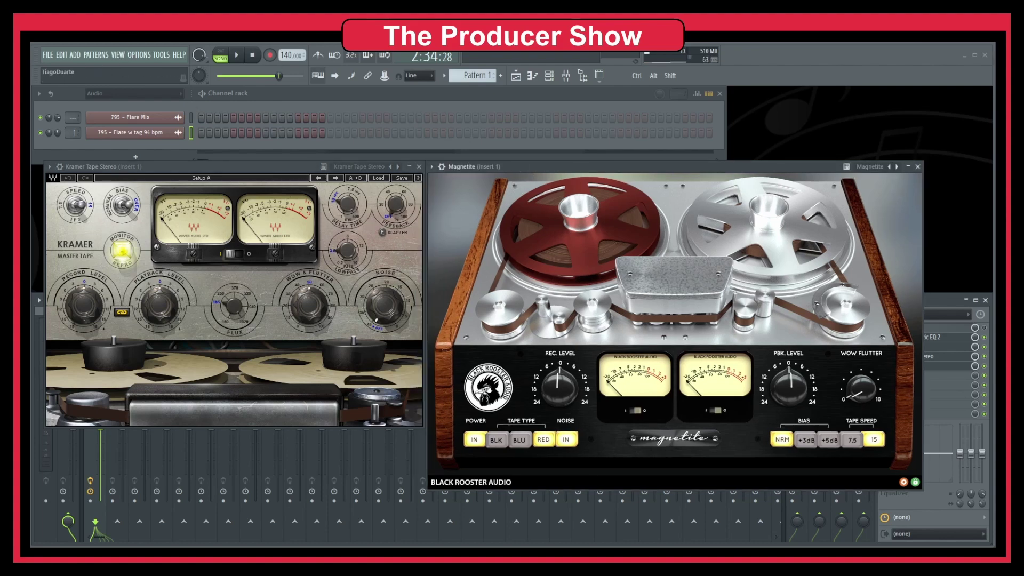